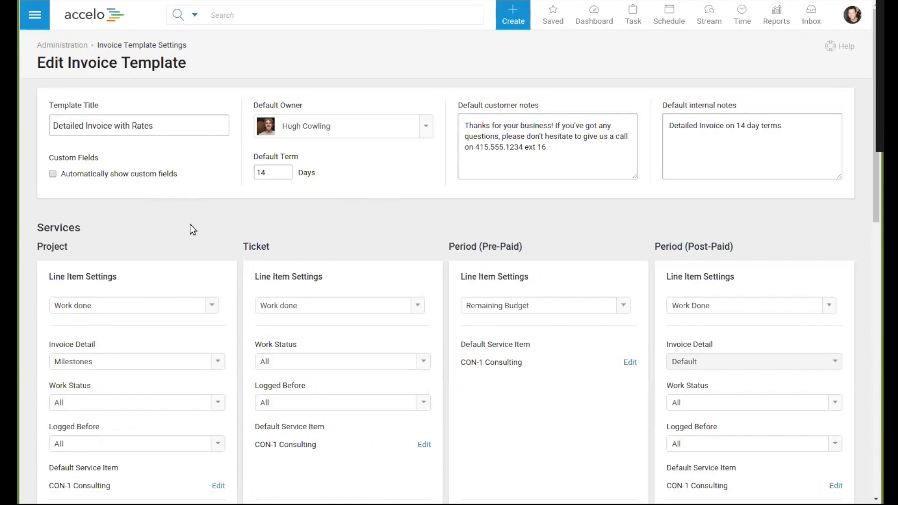
scroll(242, 235, "down", 3)
scroll(198, 190, "up", 3)
left_click(588, 143)
left_click(818, 131)
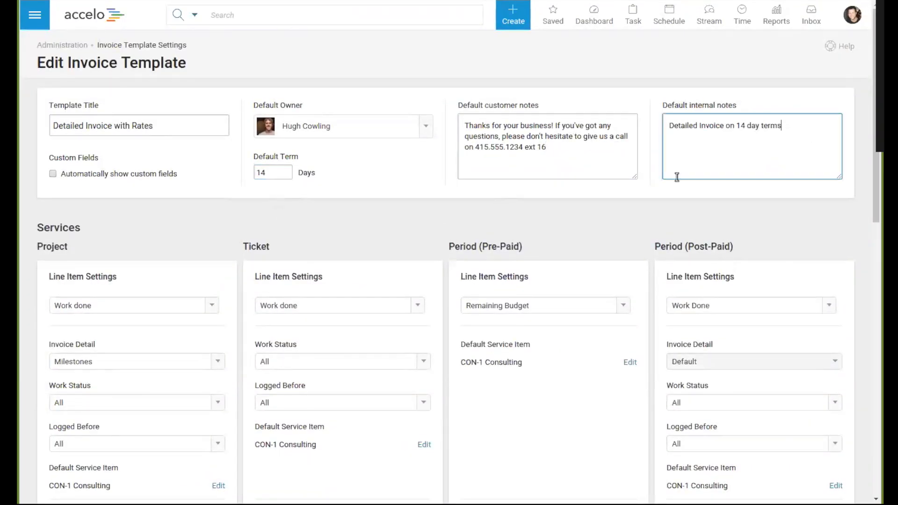
Step: Set the Project line items to Percentage budget at 50%
scroll(459, 206, "down", 3)
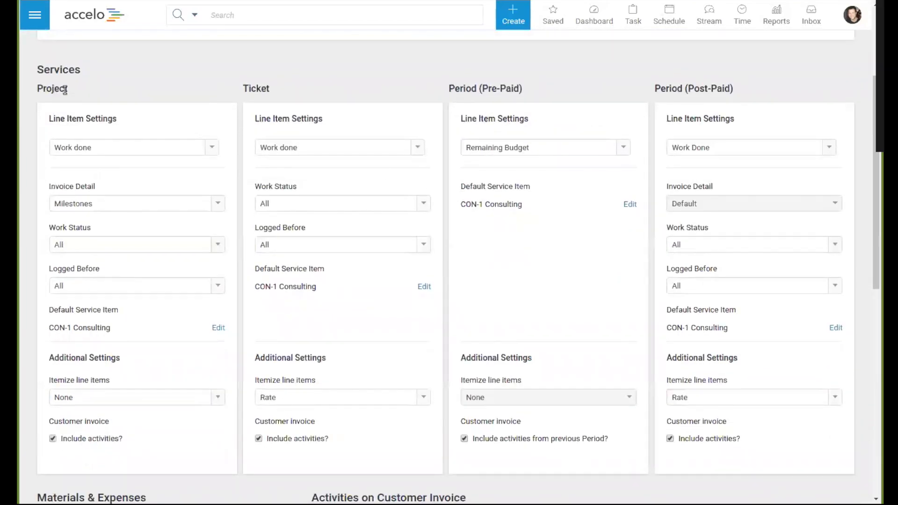
left_click(156, 145)
left_click(96, 179)
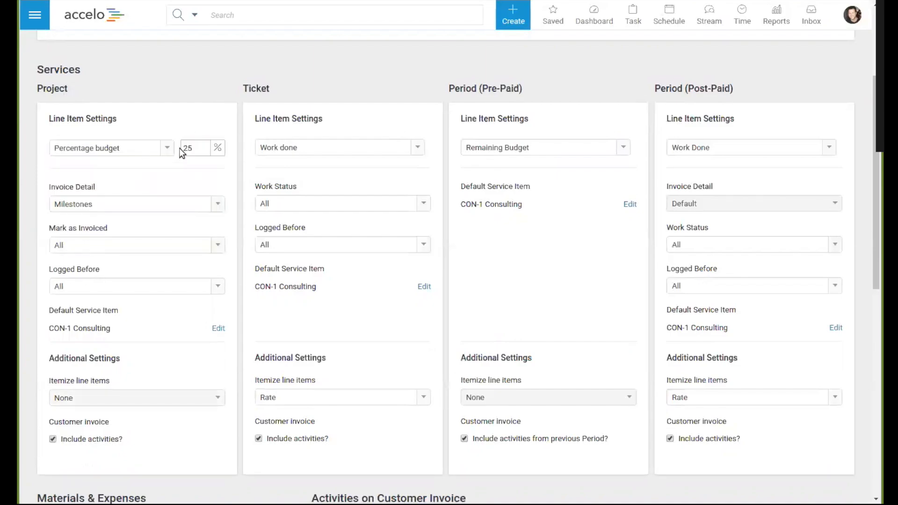
left_click_drag(203, 146, 167, 147)
type("50")
left_click(187, 121)
scroll(172, 168, "up", 3)
left_click_drag(52, 126, 173, 127)
left_click(190, 218)
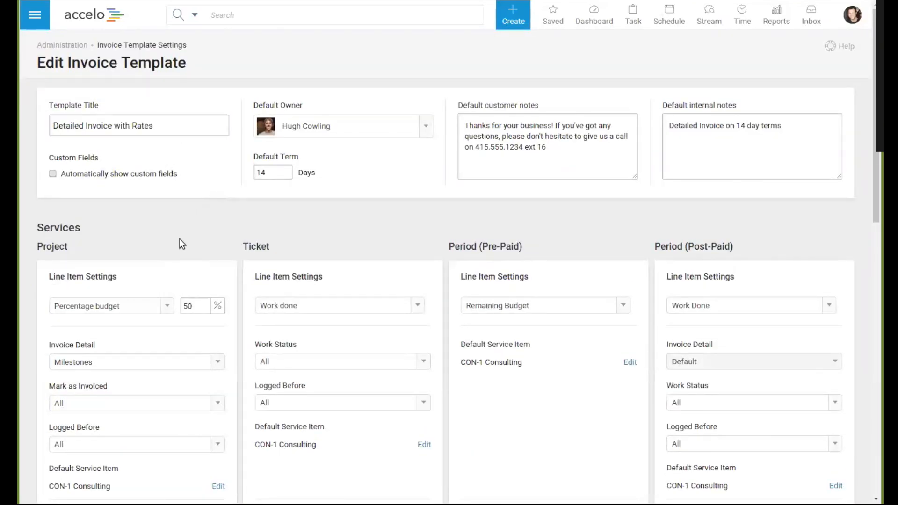
scroll(178, 238, "down", 1)
left_click(200, 242)
double_click(200, 242)
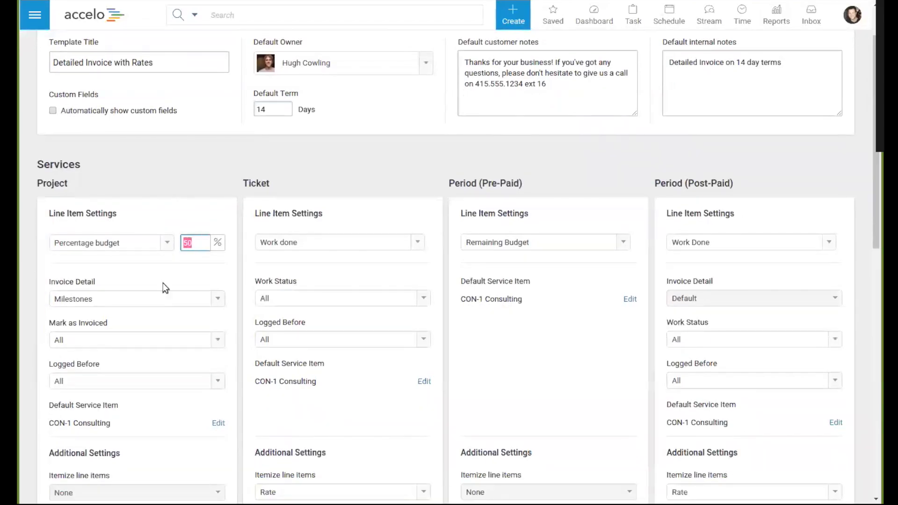
left_click(169, 275)
Step: Switch the Project invoice detail to Milestones & Tasks and back to Milestones
scroll(177, 270, "down", 3)
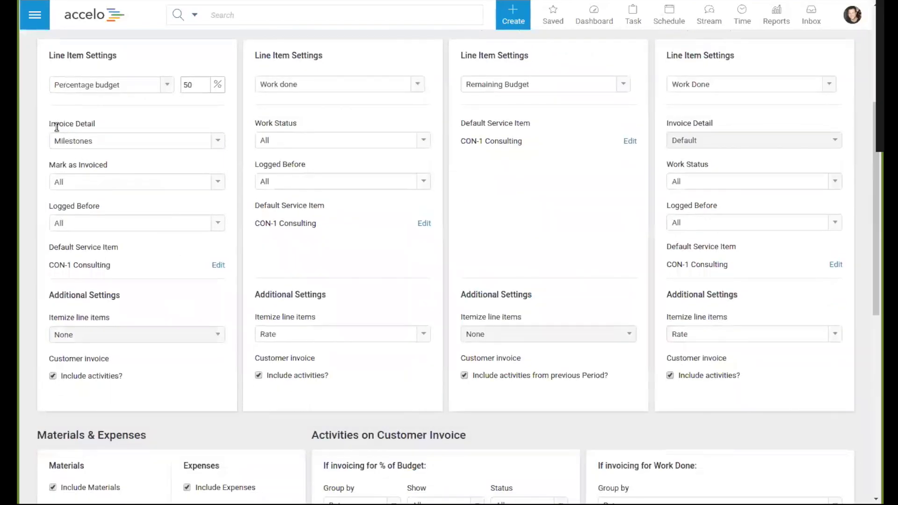
left_click(87, 139)
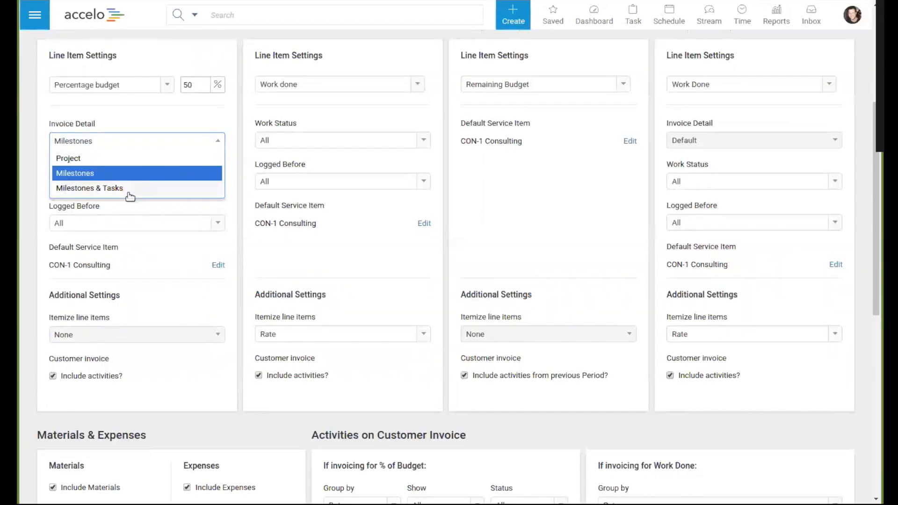
left_click(162, 188)
left_click(147, 139)
left_click(104, 172)
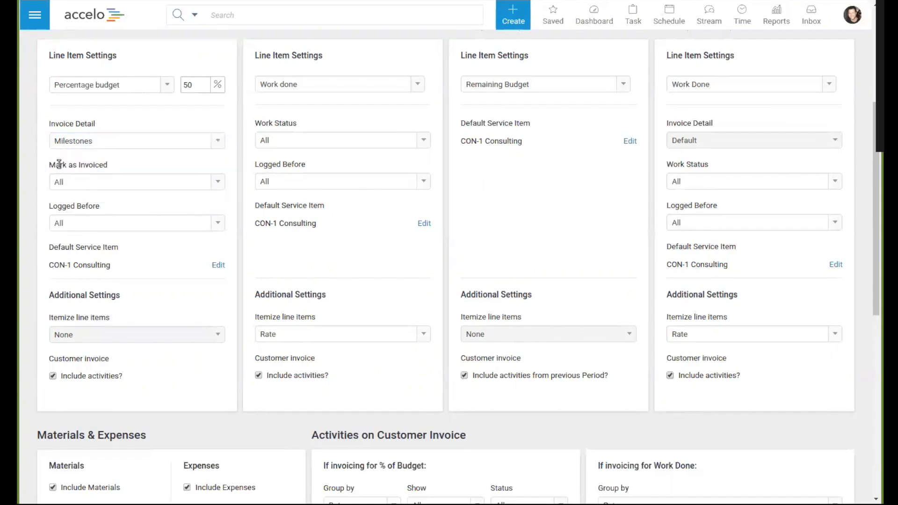
Step: Choose All for both Mark as Invoiced and Logged Before in the Project settings
left_click(76, 184)
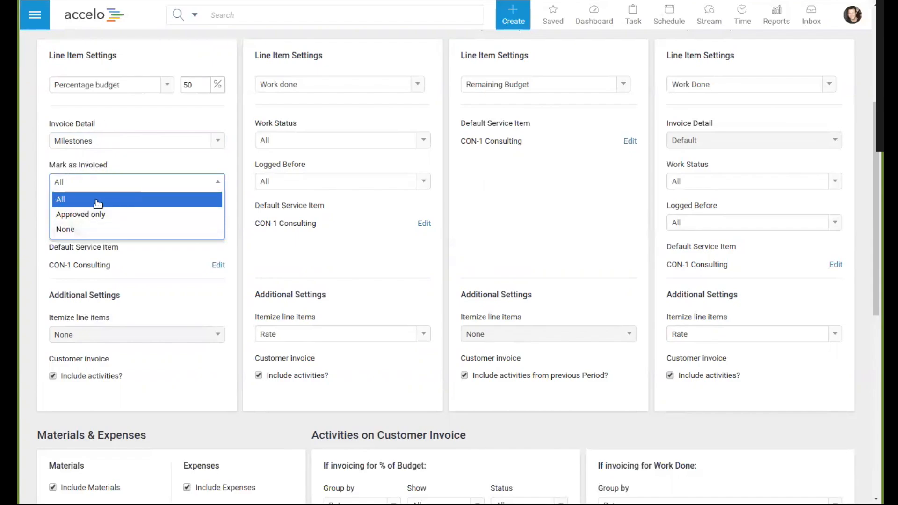
left_click(60, 200)
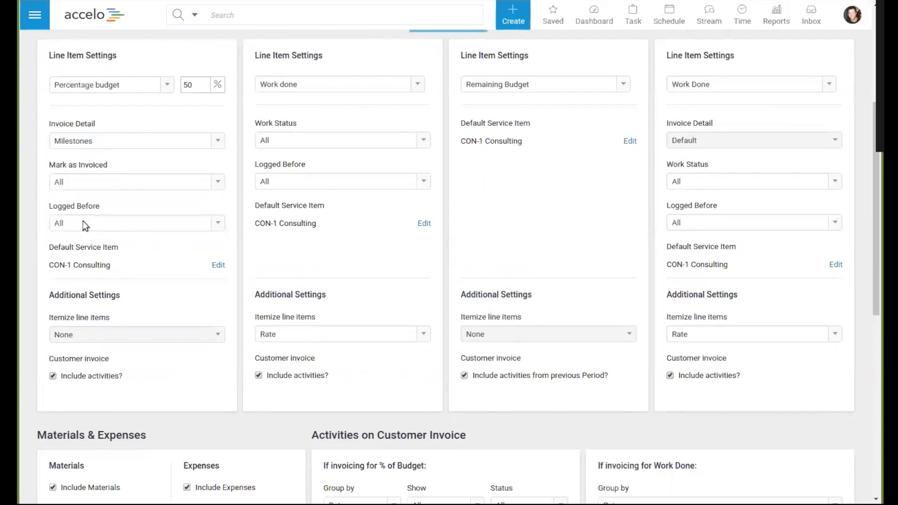
left_click(83, 222)
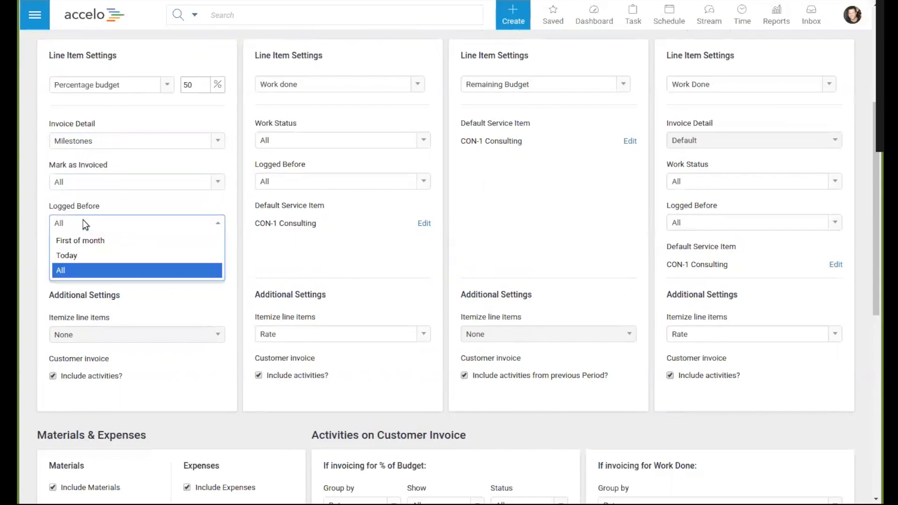
left_click(72, 270)
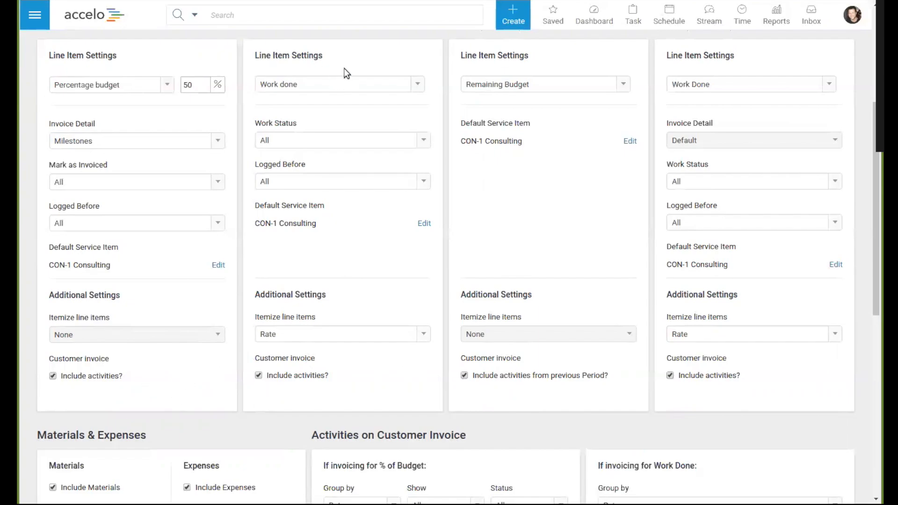
Step: Review the Ticket and Period service settings, the customer invoice activity options, and the email body with its merge fields
scroll(340, 140, "up", 1)
left_click_drag(247, 88, 302, 98)
left_click_drag(461, 88, 523, 90)
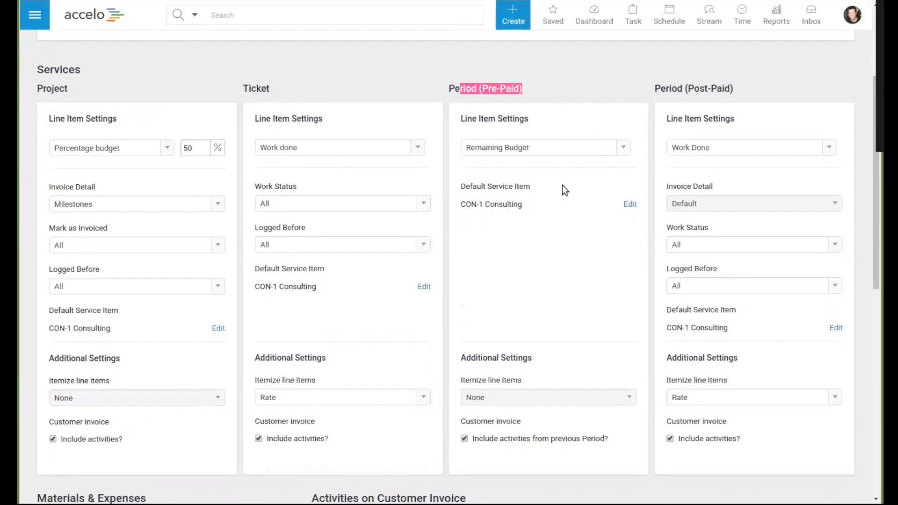
left_click_drag(668, 88, 737, 90)
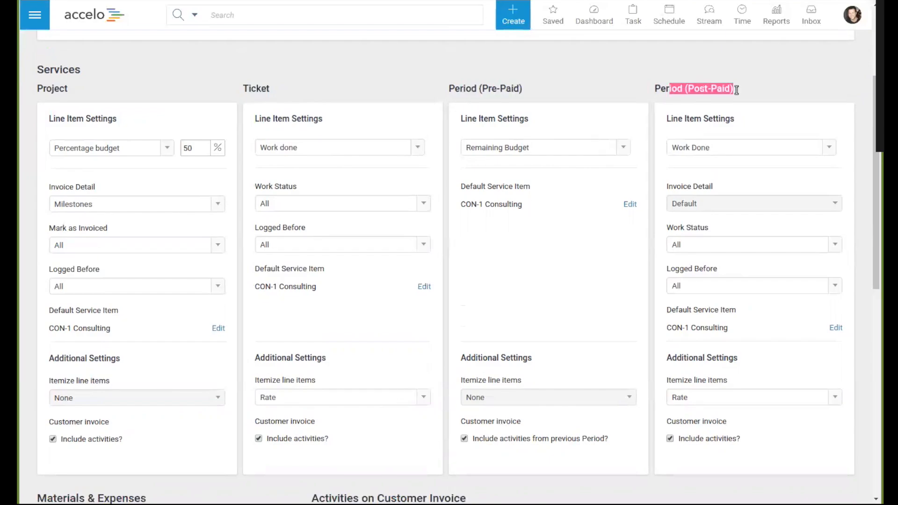
left_click(764, 90)
scroll(815, 386, "down", 8)
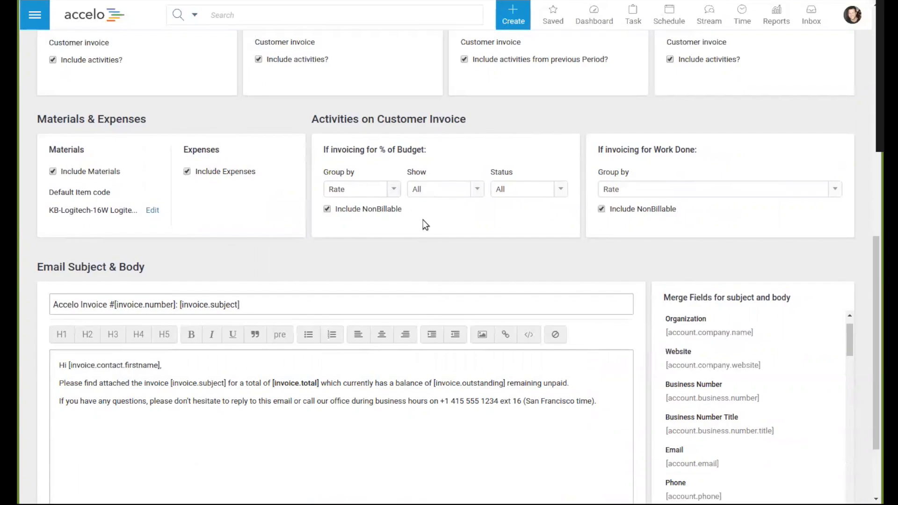
scroll(399, 252, "down", 2)
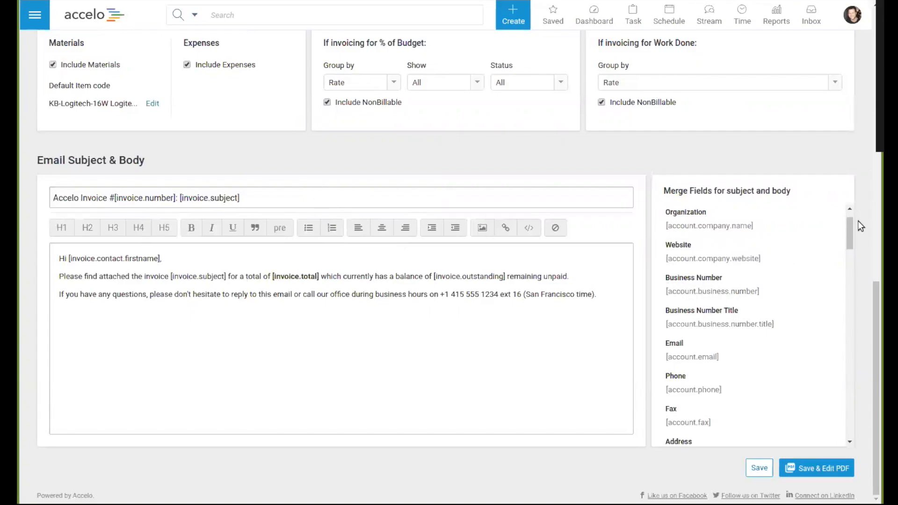
left_click_drag(846, 217, 842, 362)
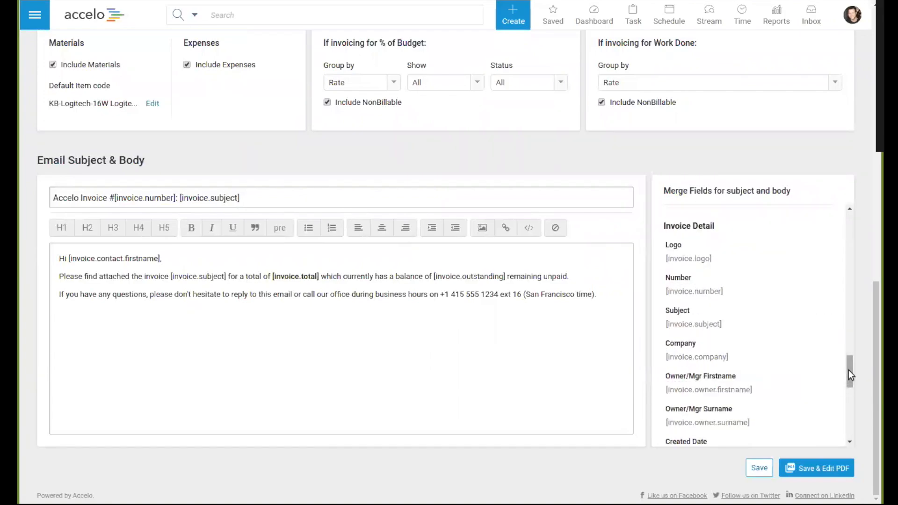
left_click_drag(850, 374, 852, 386)
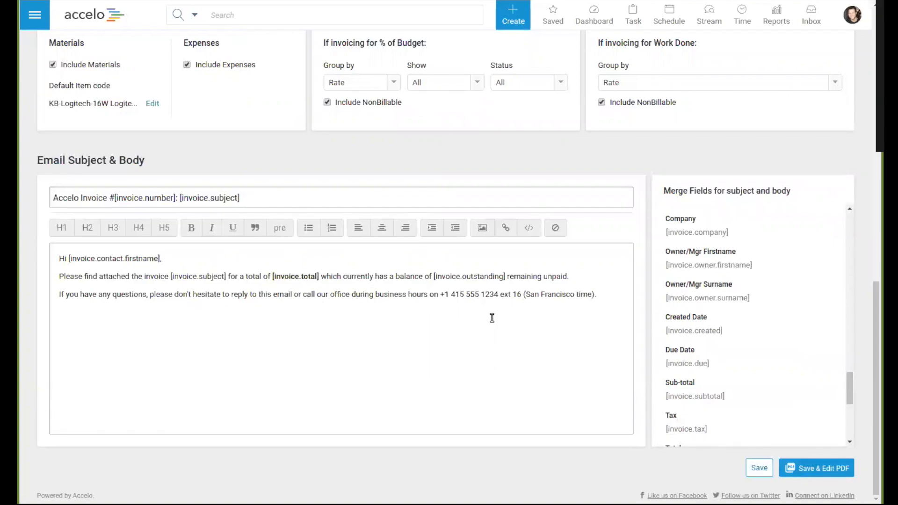
left_click_drag(177, 258, 611, 299)
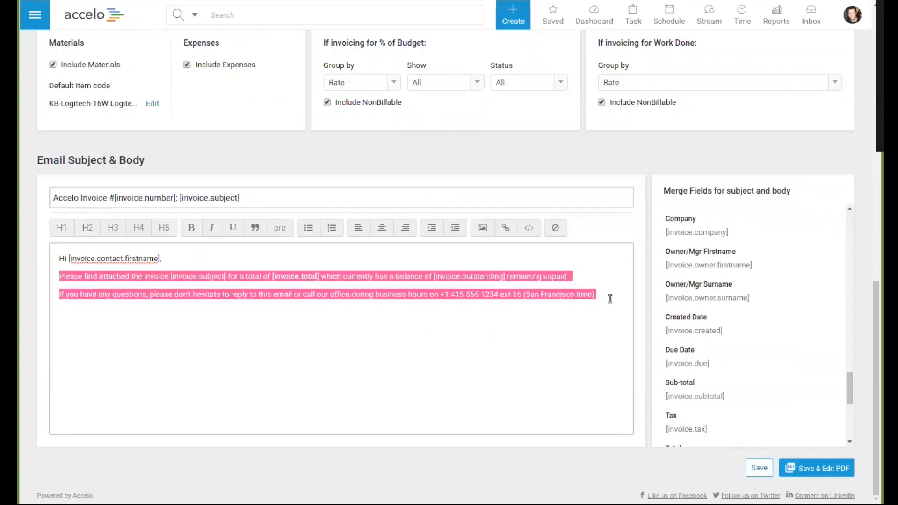
left_click(610, 298)
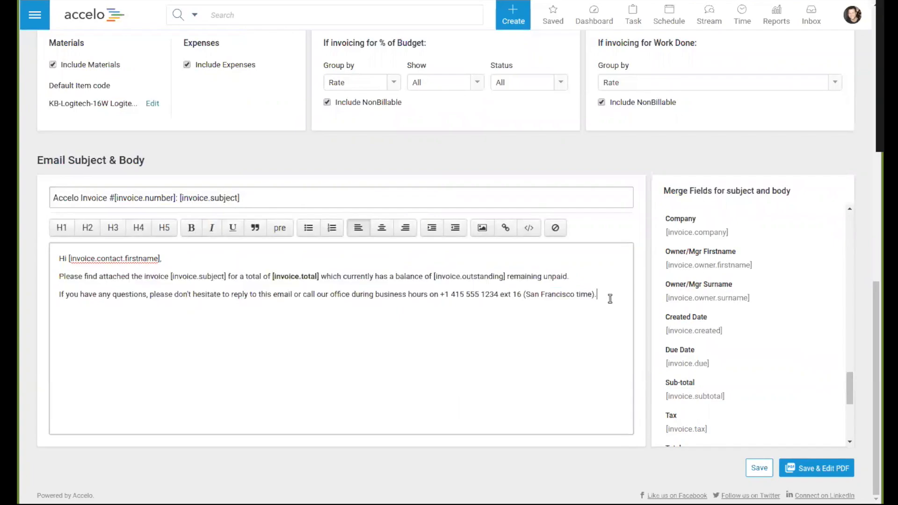
Step: Save the invoice template and open its PDF layout for editing
left_click(816, 471)
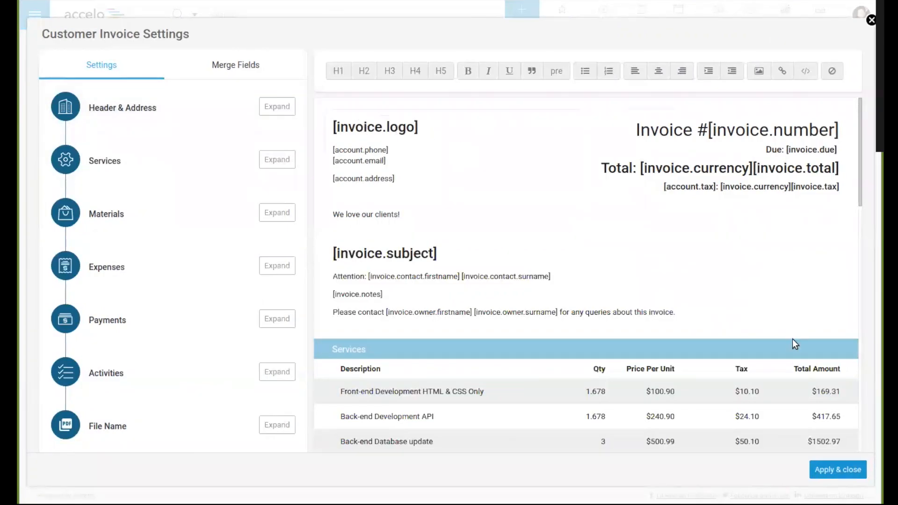
left_click(714, 311)
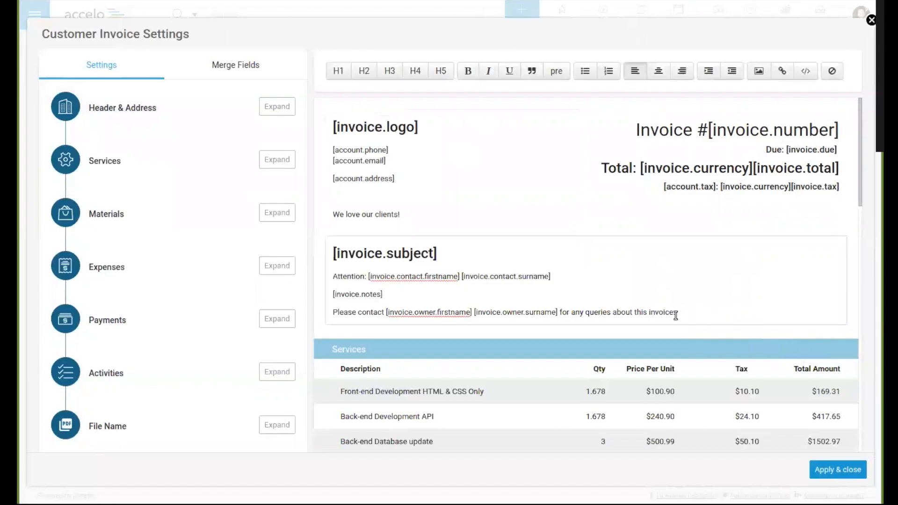
left_click(714, 315)
scroll(727, 299, "down", 1)
left_click(373, 186)
scroll(372, 187, "up", 1)
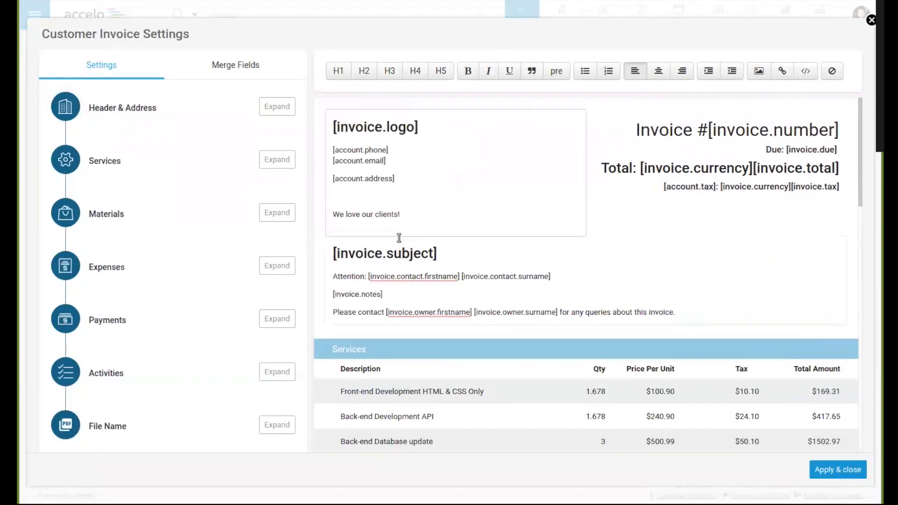
Step: Make the "We love our clients!" line in the invoice header bold
left_click_drag(403, 215, 332, 212)
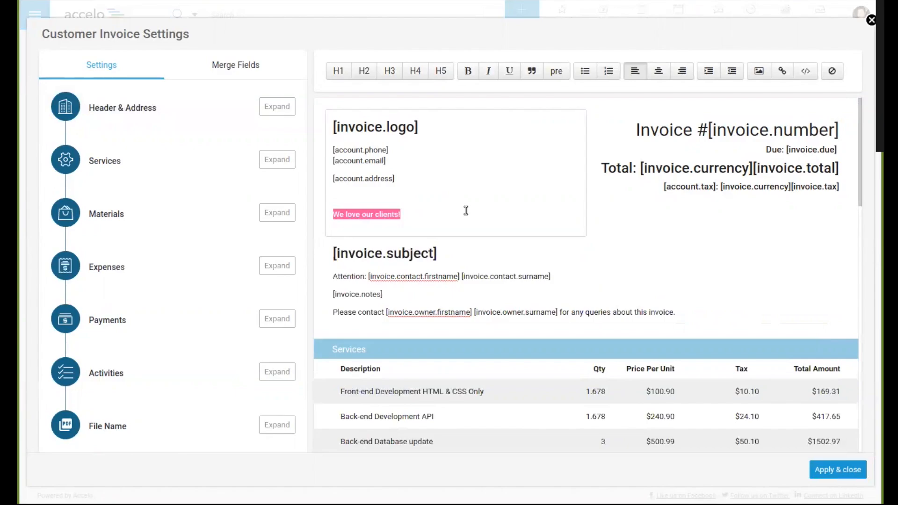
left_click_drag(517, 222, 330, 217)
left_click(453, 202)
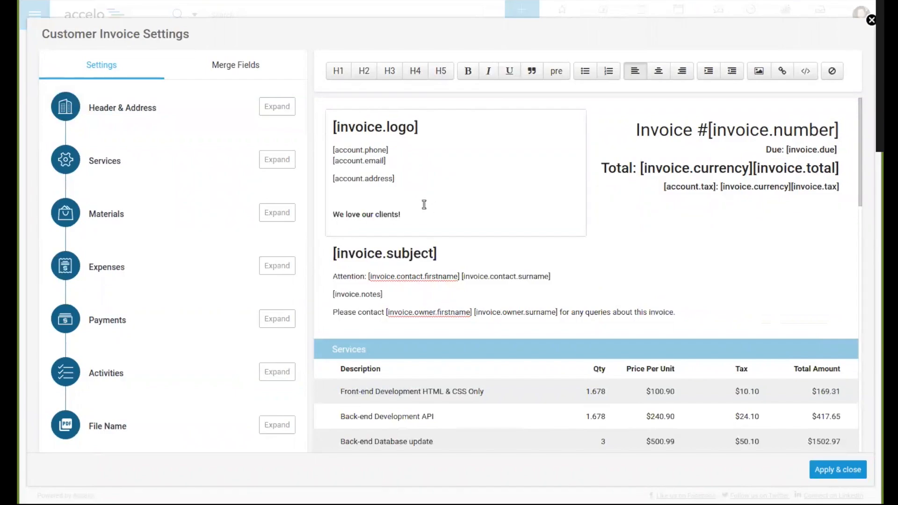
left_click(444, 214)
type("If you love us, tweet us @accelo")
left_click_drag(483, 214, 514, 215)
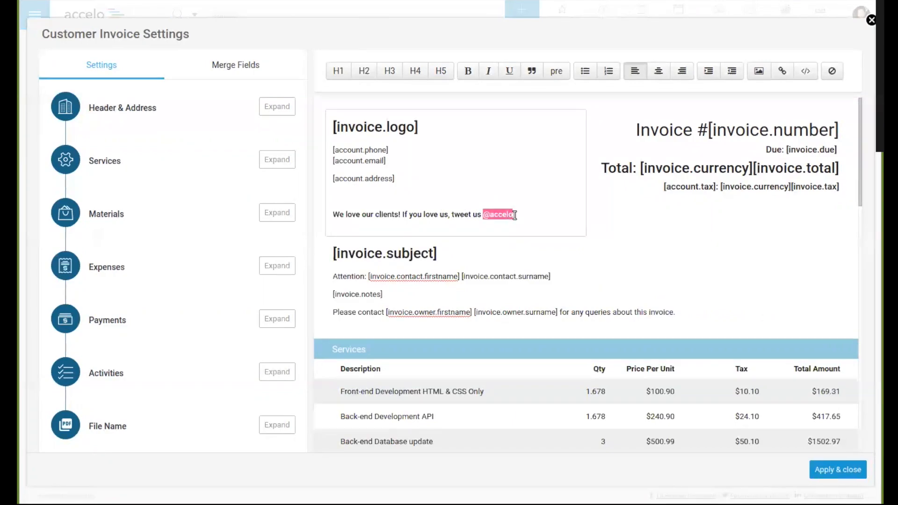
left_click(805, 70)
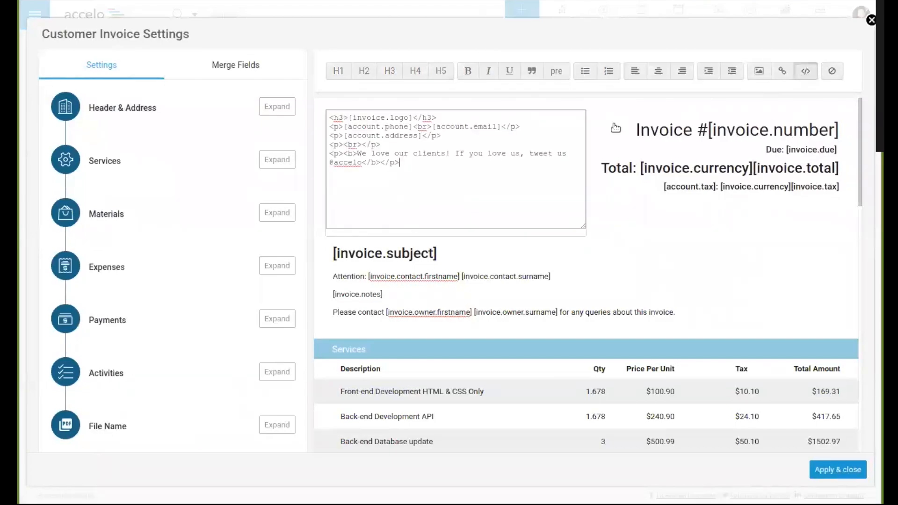
left_click(806, 70)
left_click(782, 70)
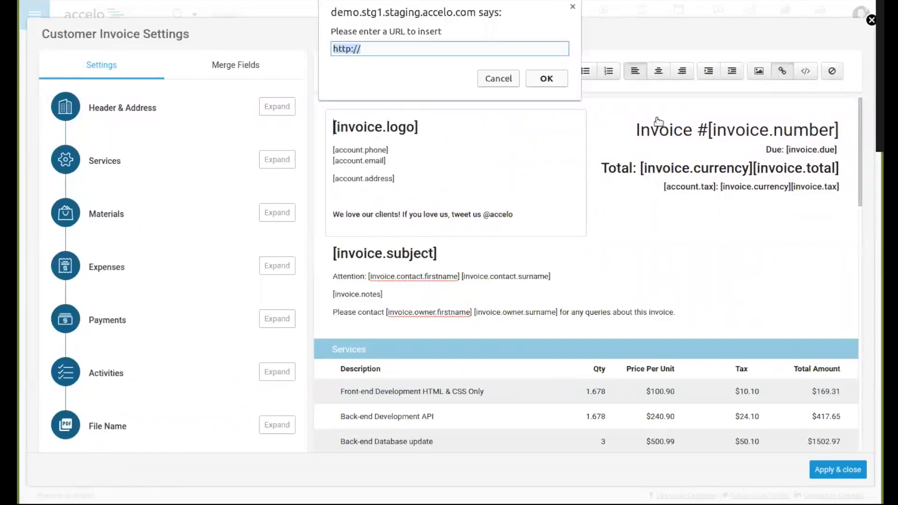
left_click(506, 80)
left_click(522, 219)
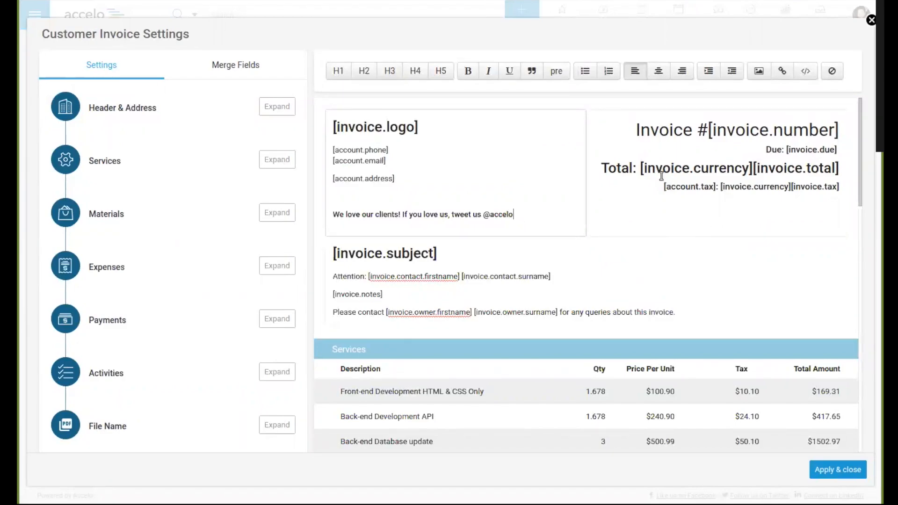
Step: Examine the Services, Materials and Expenses tables in the invoice layout, including the Services quantity and price columns
scroll(692, 203, "down", 3)
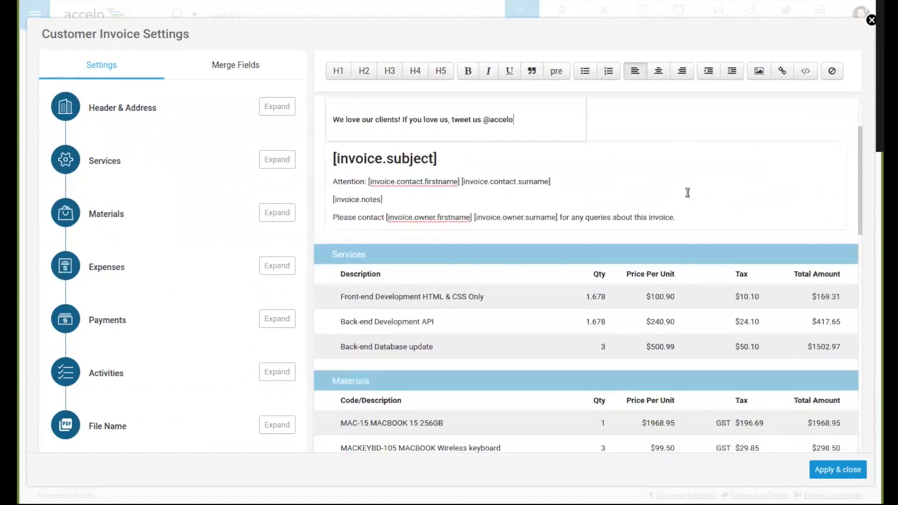
scroll(718, 220, "down", 3)
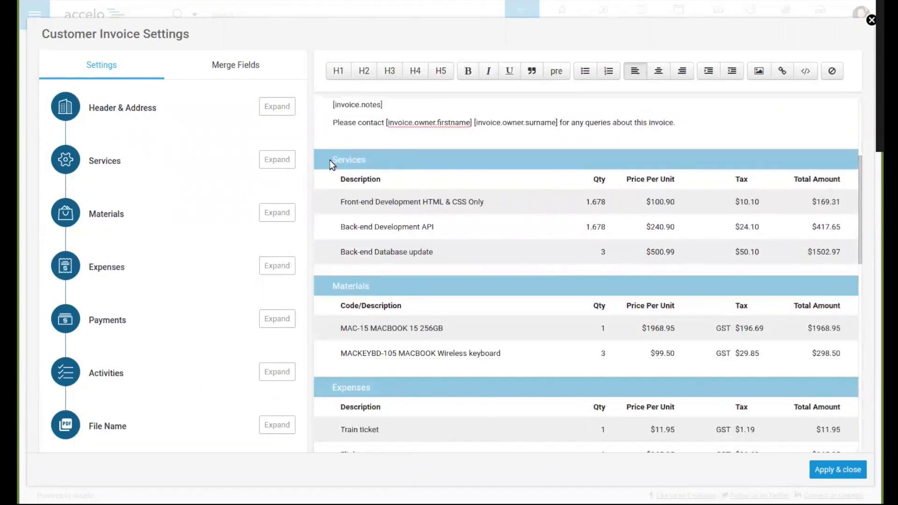
left_click_drag(332, 162, 369, 160)
left_click_drag(340, 287, 374, 290)
left_click_drag(342, 388, 379, 387)
left_click(425, 396)
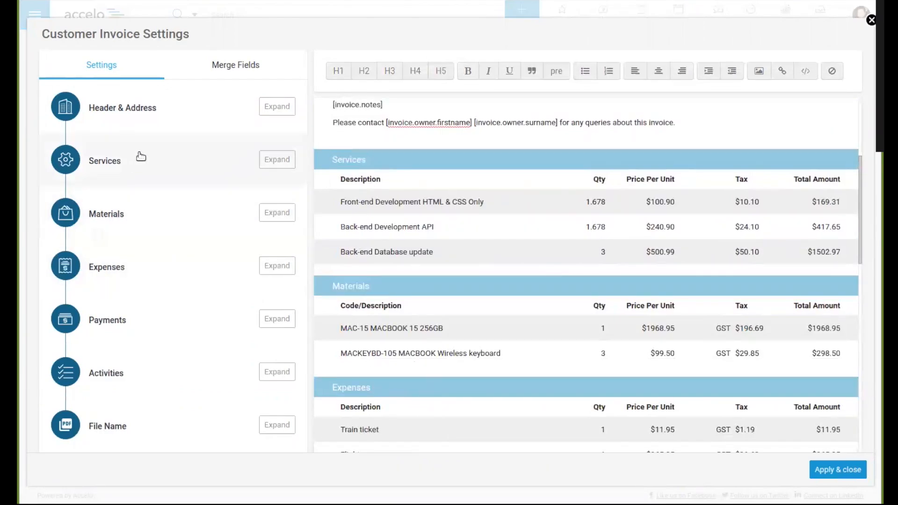
double_click(598, 179)
left_click_drag(630, 182, 676, 180)
left_click(674, 181)
Step: Hide the price per unit and quantity columns in the Services section of the invoice
left_click(290, 166)
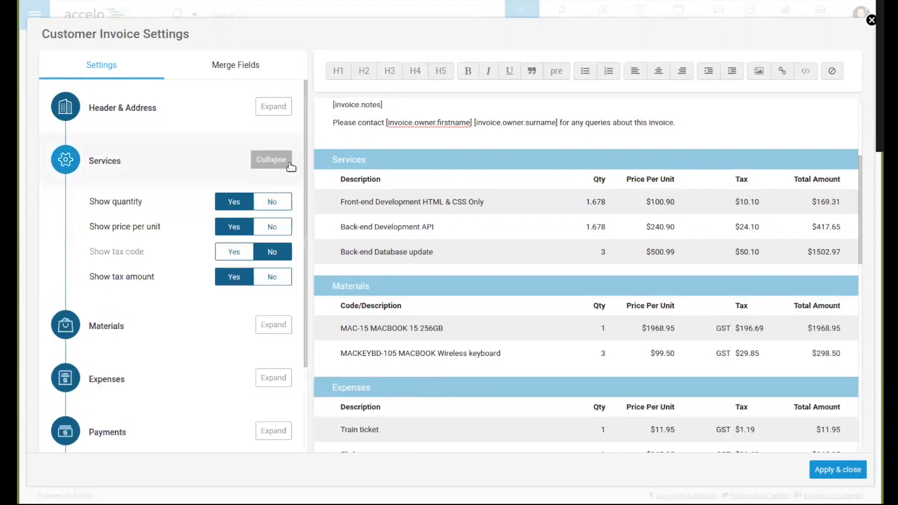
left_click(273, 228)
left_click(272, 202)
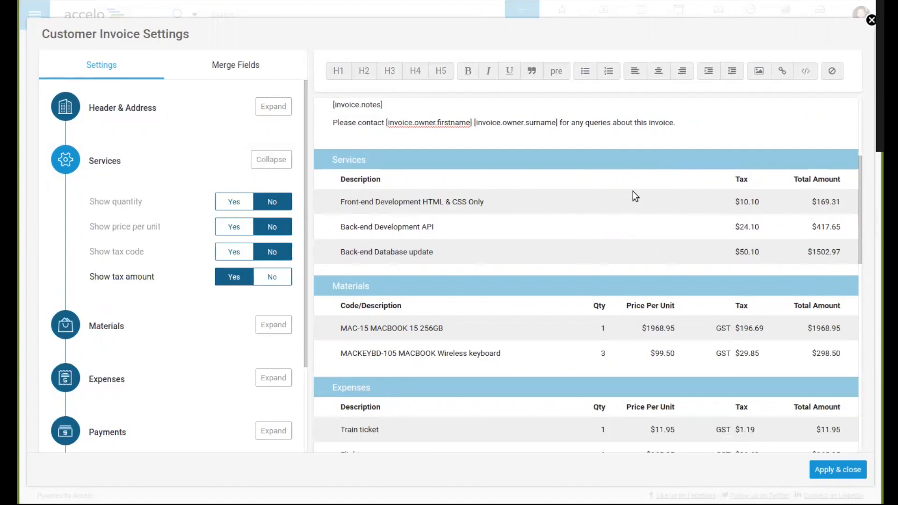
scroll(633, 191, "down", 3)
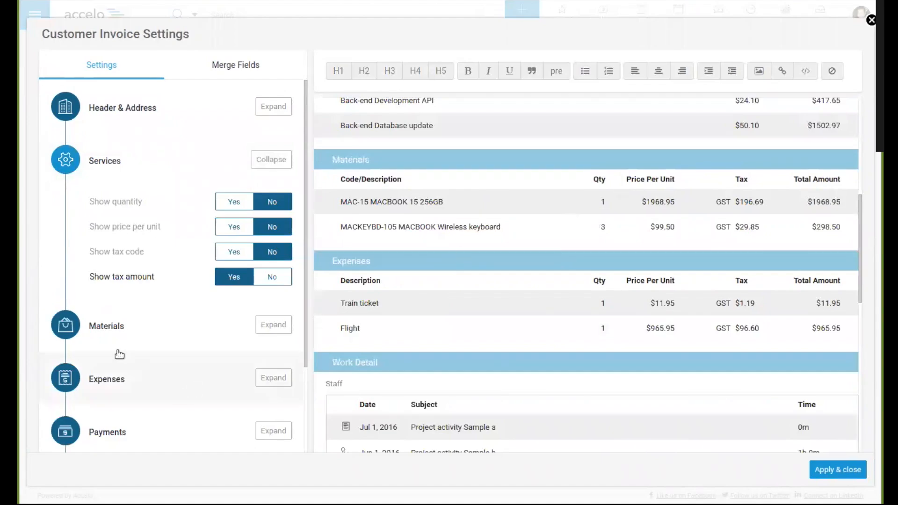
Step: Review the column display options of the Materials section in the invoice settings
left_click(264, 161)
left_click(276, 212)
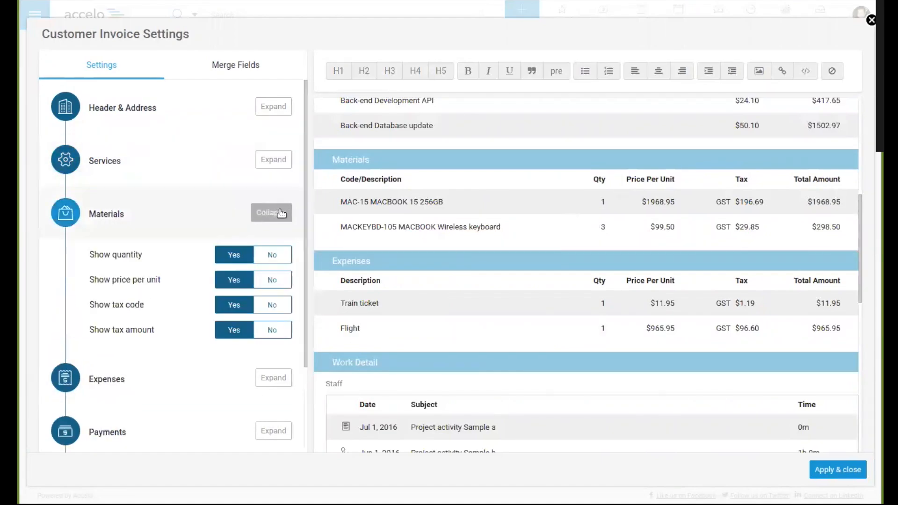
left_click(276, 213)
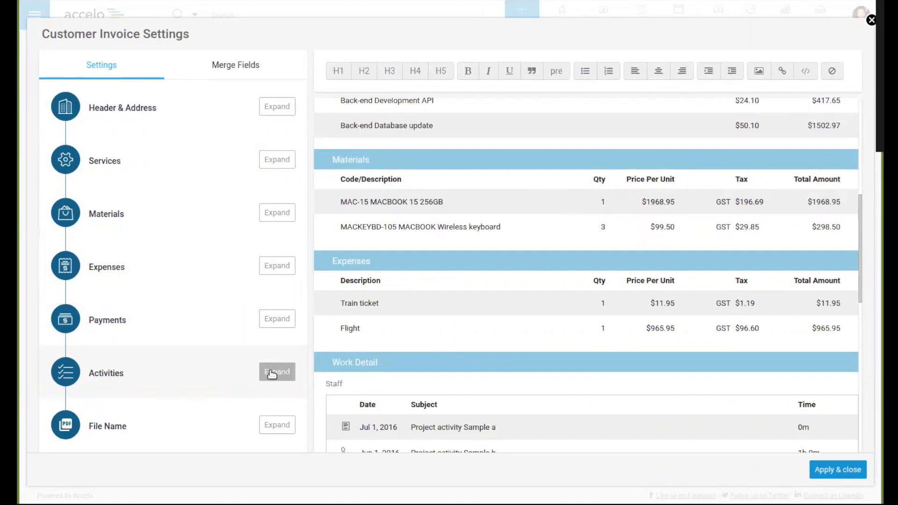
Step: Examine the Activities display options alongside the Work Detail table and its activity subjects in the invoice layout
left_click(272, 374)
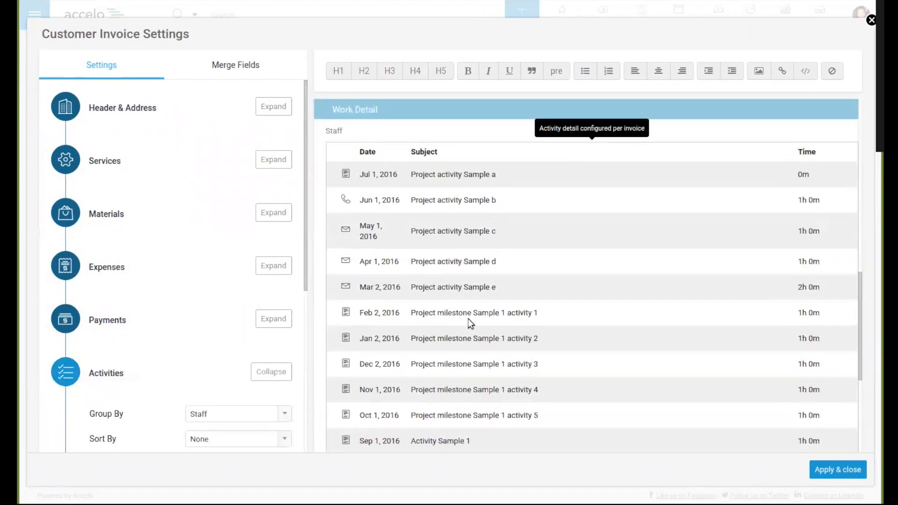
left_click_drag(339, 112, 378, 110)
left_click(379, 110)
scroll(120, 415, "down", 2)
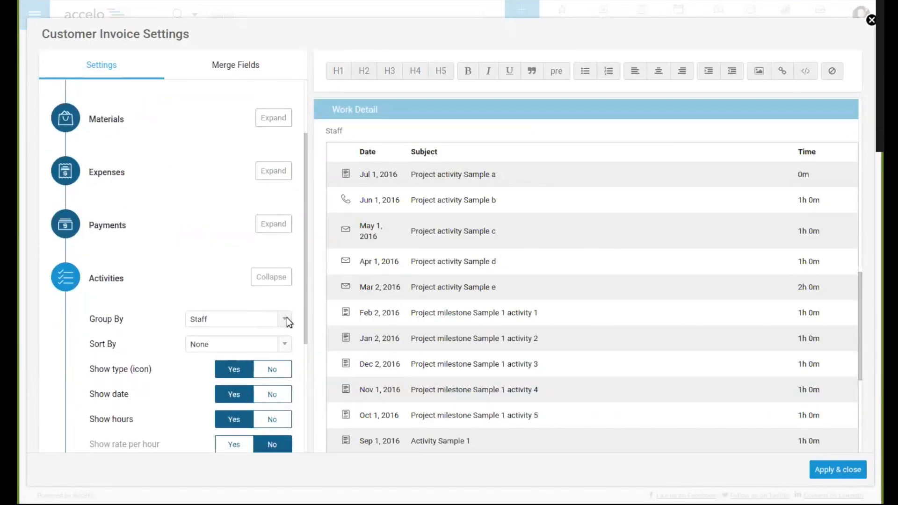
scroll(346, 229, "up", 1)
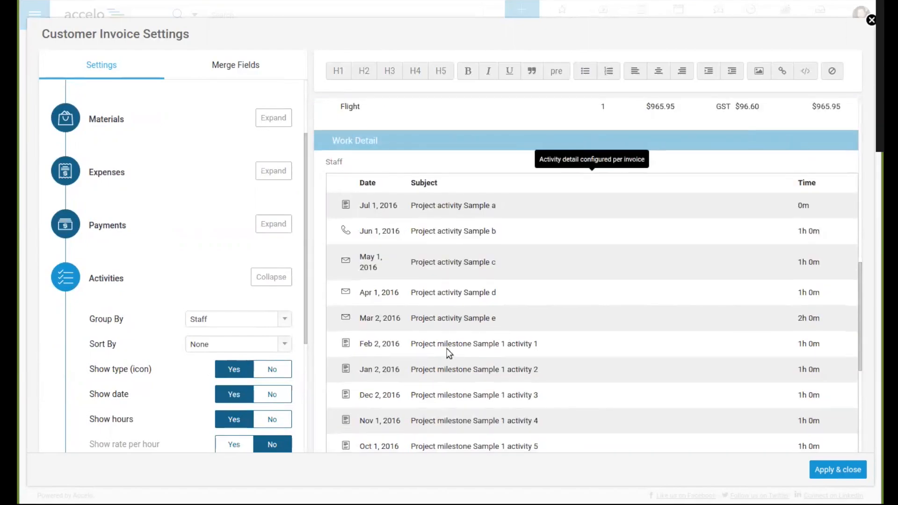
scroll(447, 349, "down", 7)
scroll(447, 349, "up", 6)
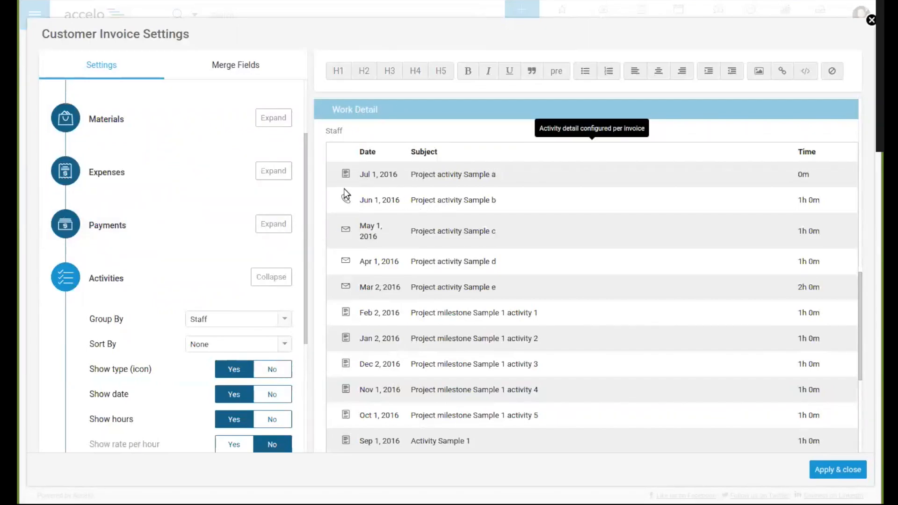
left_click_drag(419, 175, 506, 173)
left_click(506, 173)
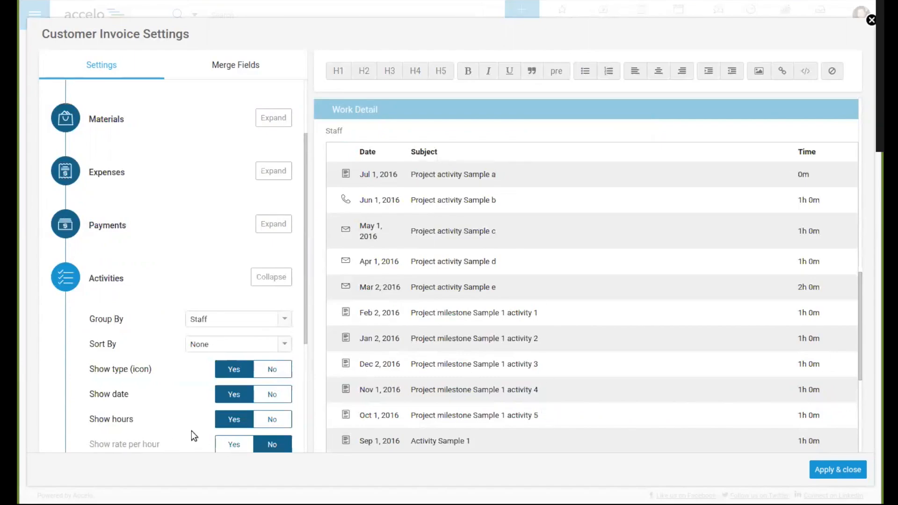
Step: Show the activity body/description in the Work Detail table and inspect the first activity's description
scroll(190, 428, "down", 2)
left_click(227, 400)
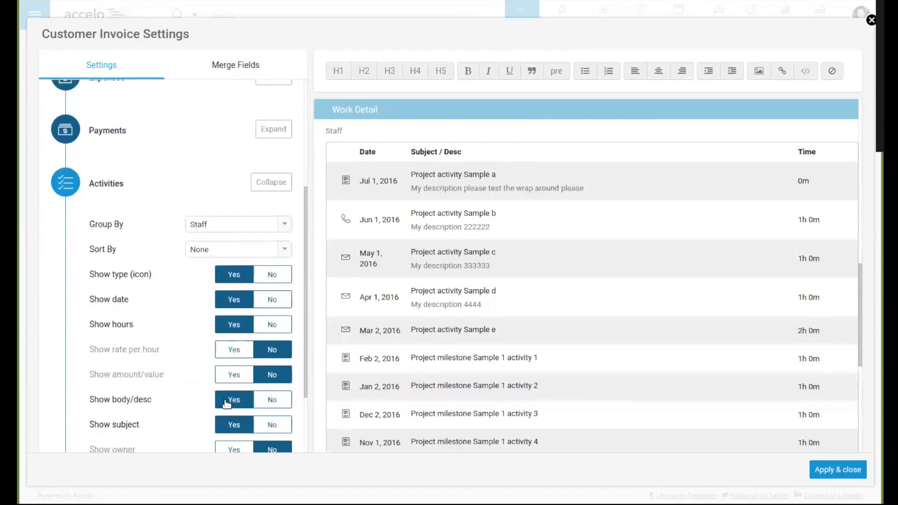
left_click_drag(412, 188, 582, 189)
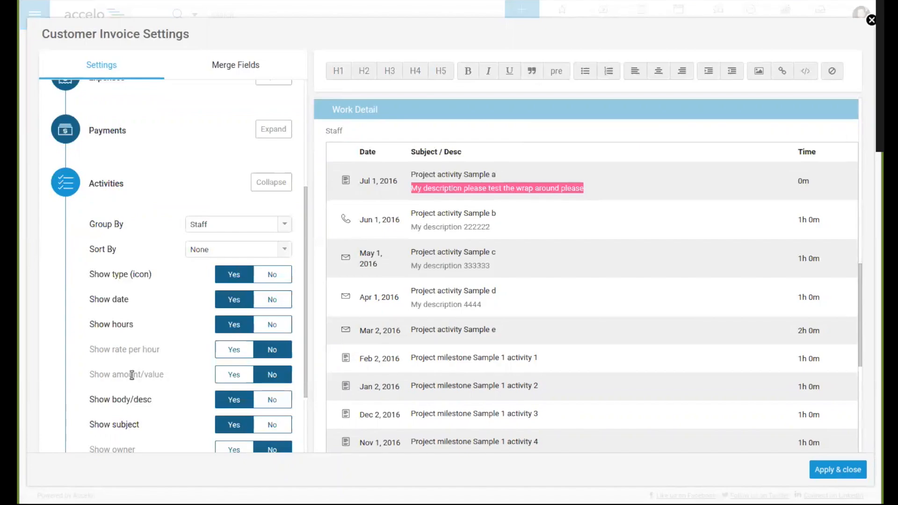
Step: Hide the activity body/description in the Work Detail table, and apply and close the customer invoice settings
scroll(170, 410, "down", 1)
scroll(170, 410, "down", 3)
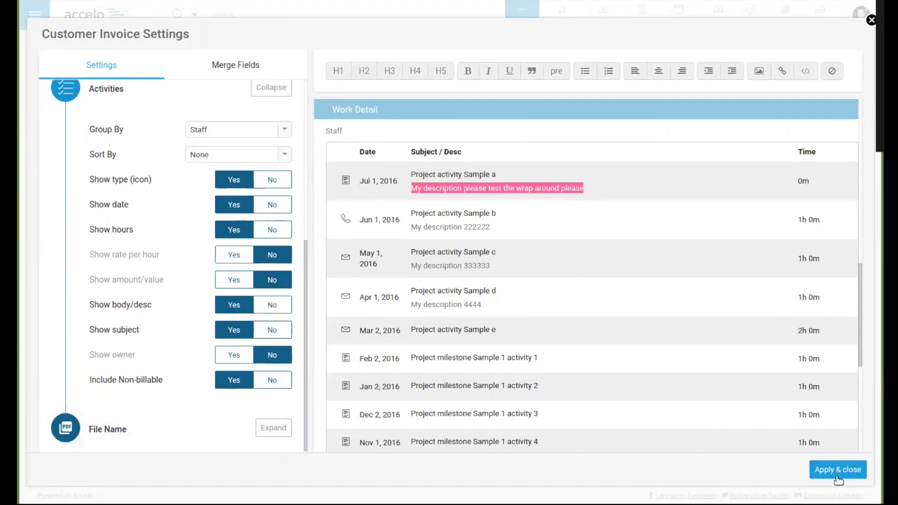
left_click(269, 310)
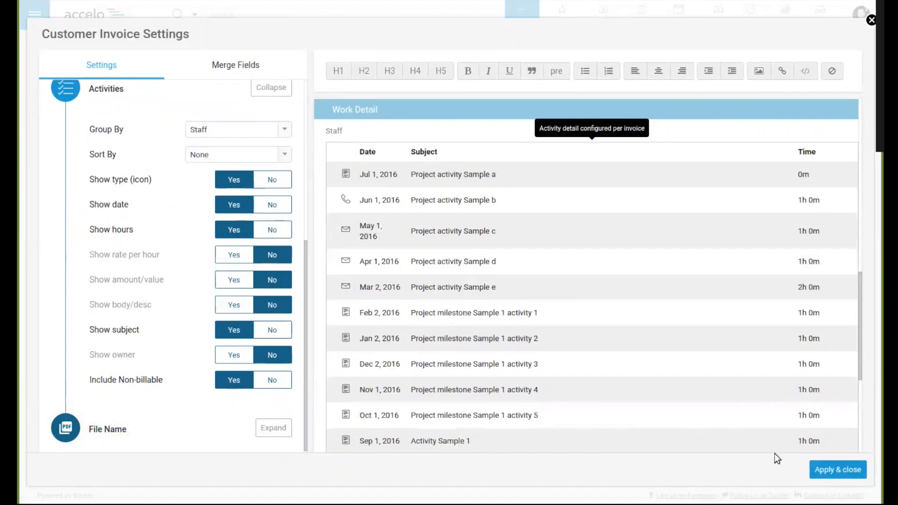
left_click(842, 472)
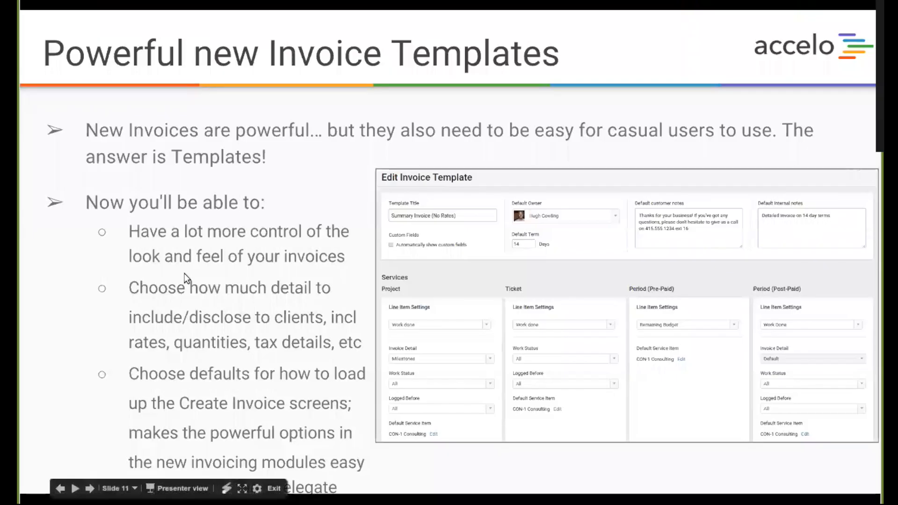
left_click(333, 405)
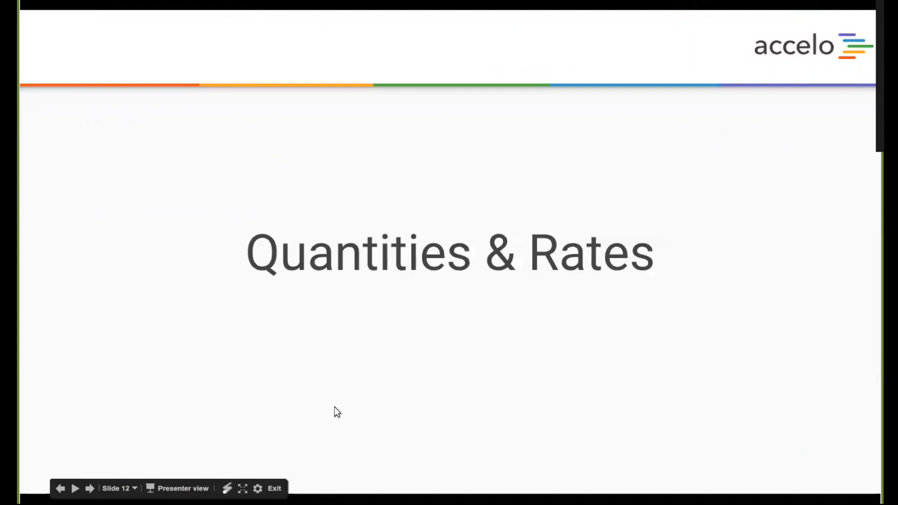
left_click(370, 360)
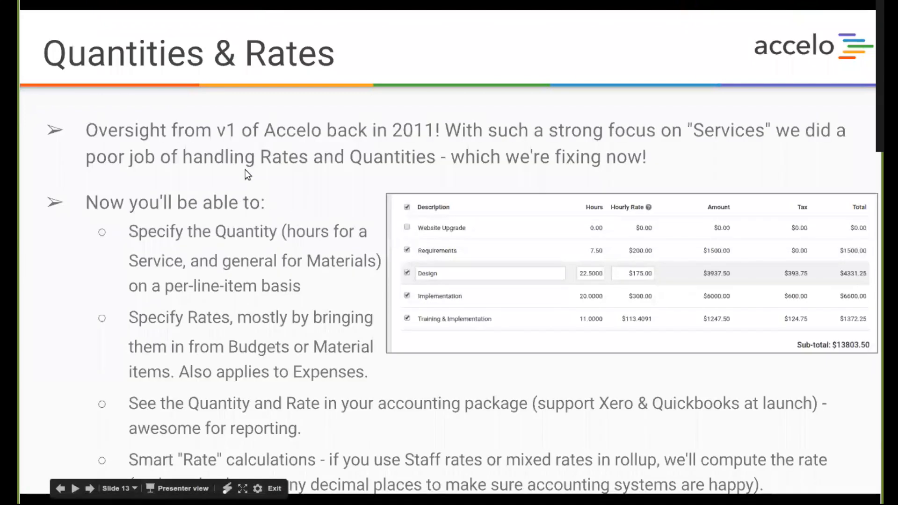
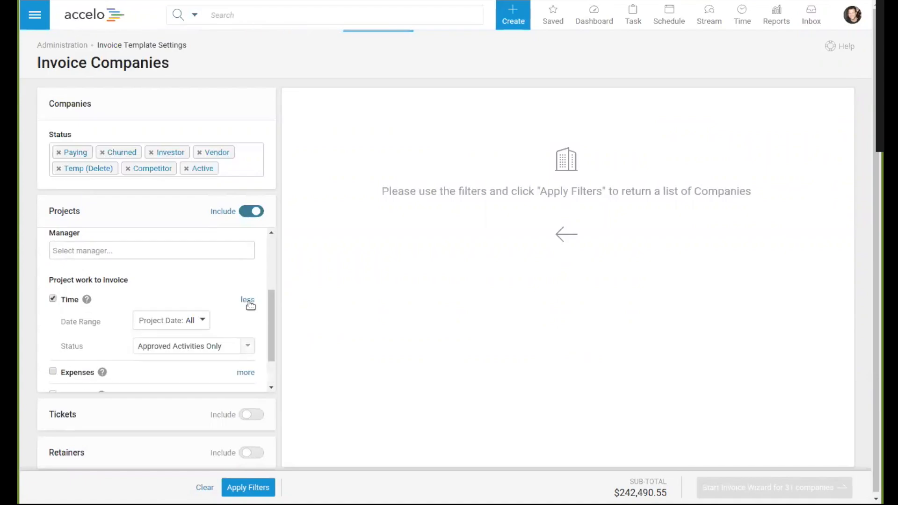
Step: Set the project time status filter to All Activities and view the available date range options
left_click(246, 348)
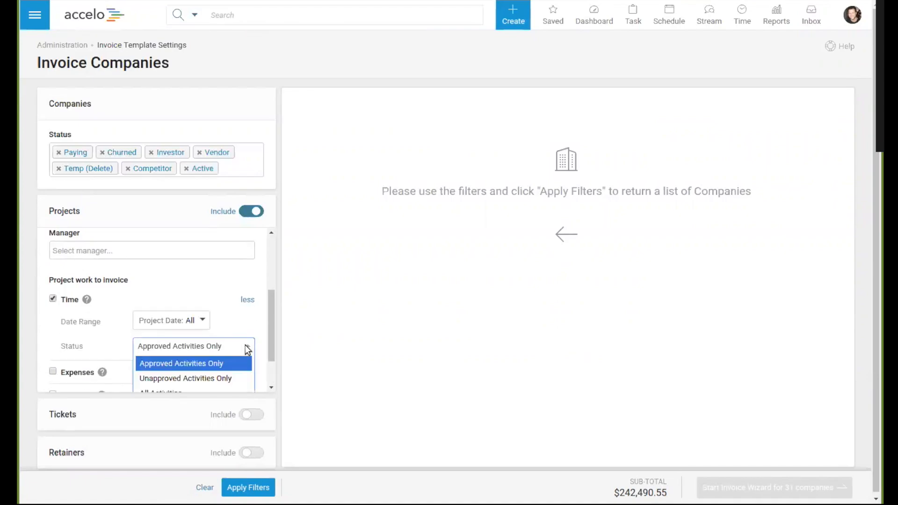
left_click(174, 391)
scroll(235, 328, "down", 1)
scroll(237, 314, "down", 1)
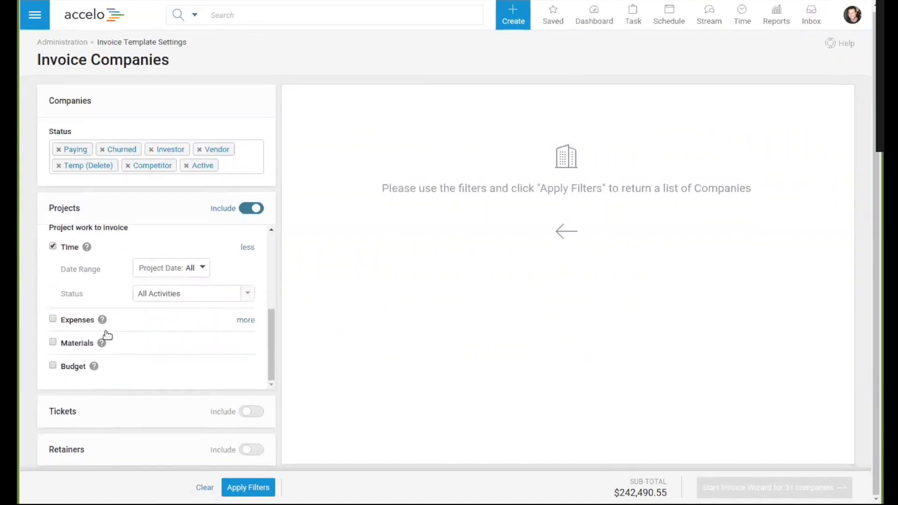
left_click(187, 271)
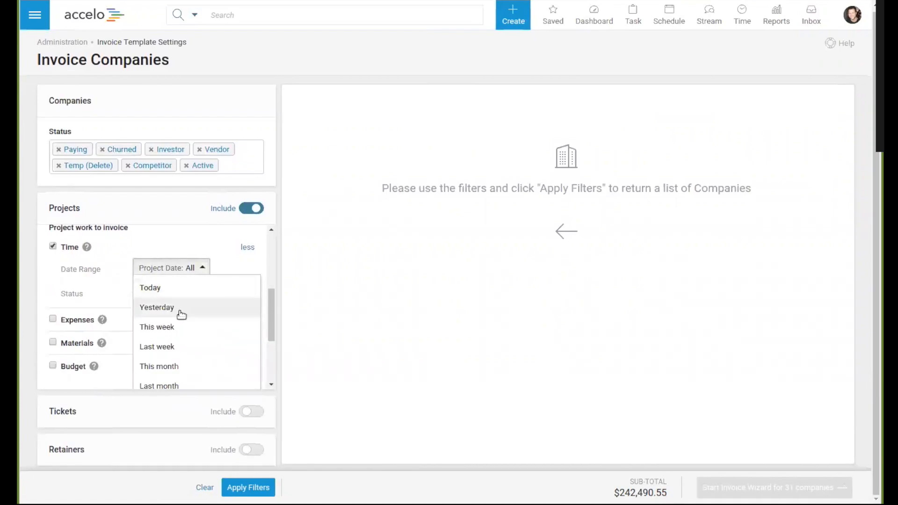
left_click(235, 260)
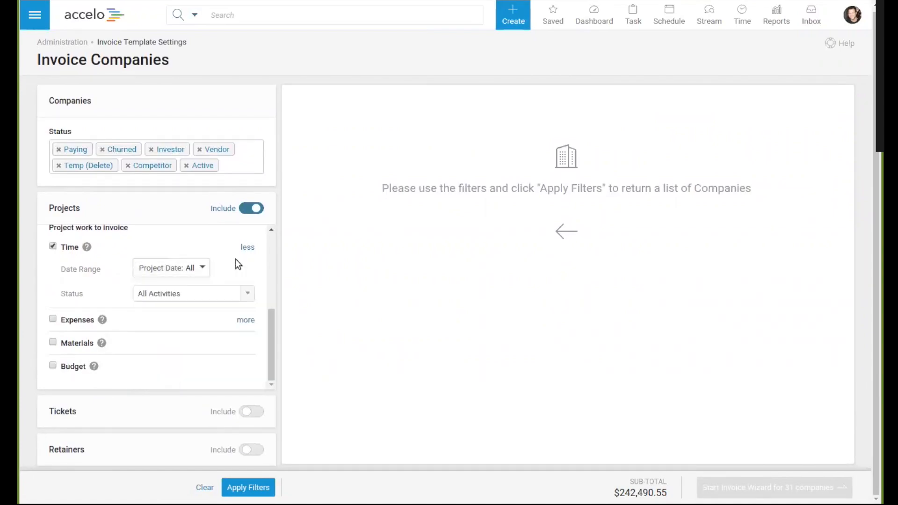
Step: Include project expenses with the status All Expenses and collapse the Projects filters
left_click(242, 321)
left_click(208, 316)
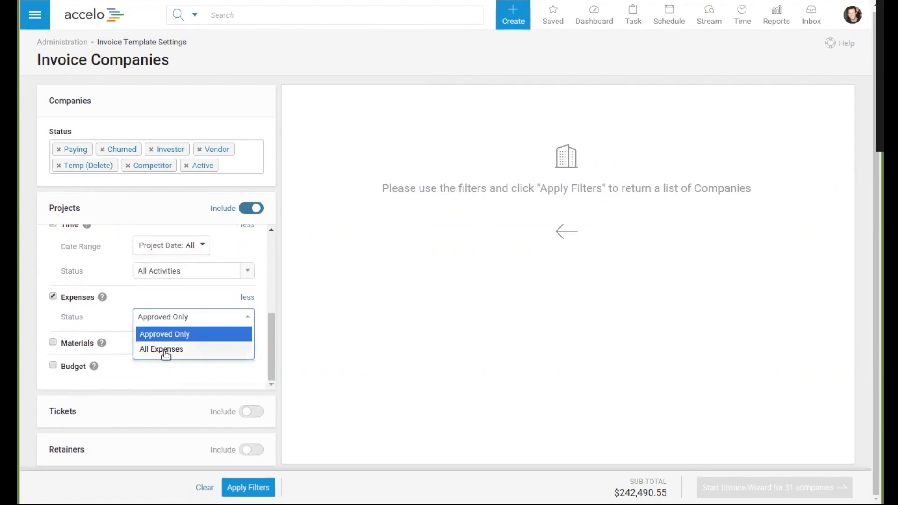
left_click(166, 351)
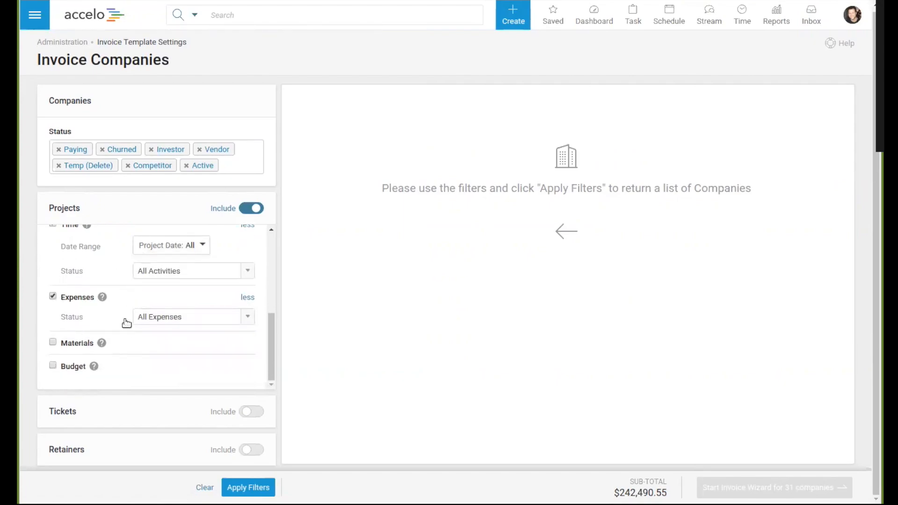
left_click(143, 217)
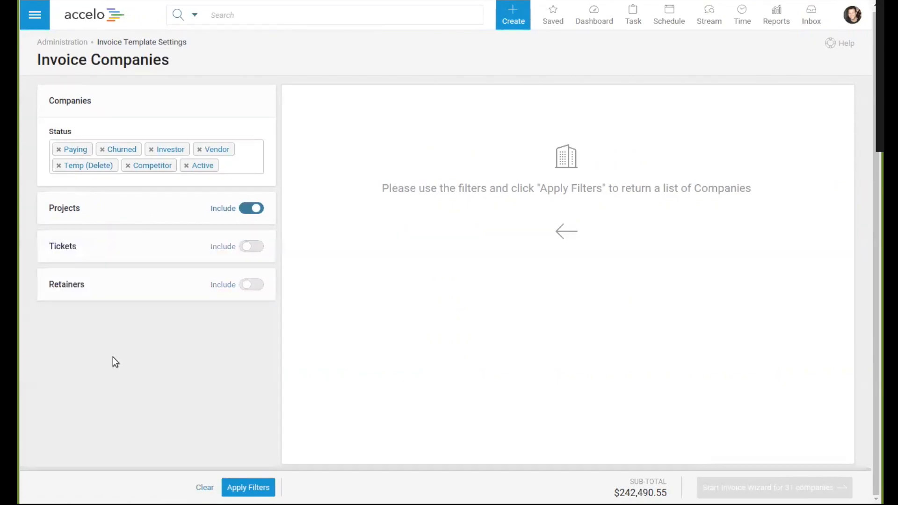
Step: Add the Open status to the ticket filters and include tickets in the invoicing
left_click(150, 248)
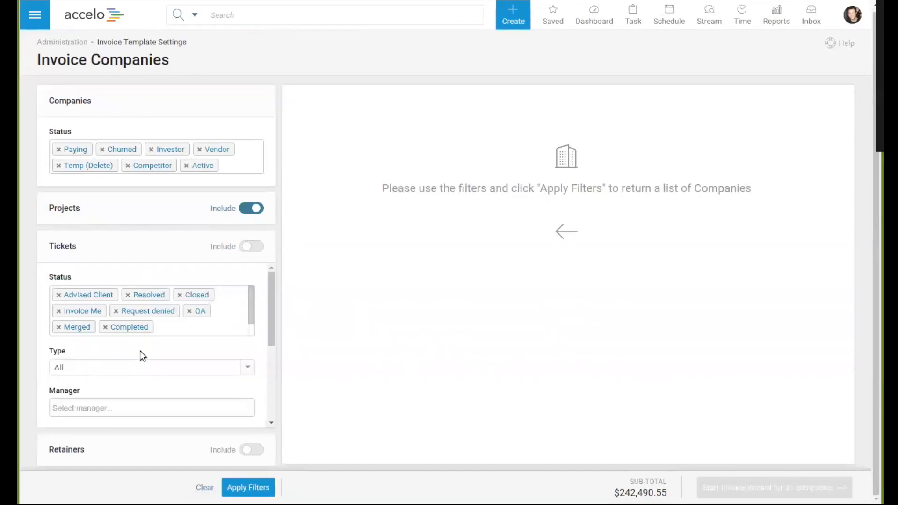
scroll(188, 330, "down", 1)
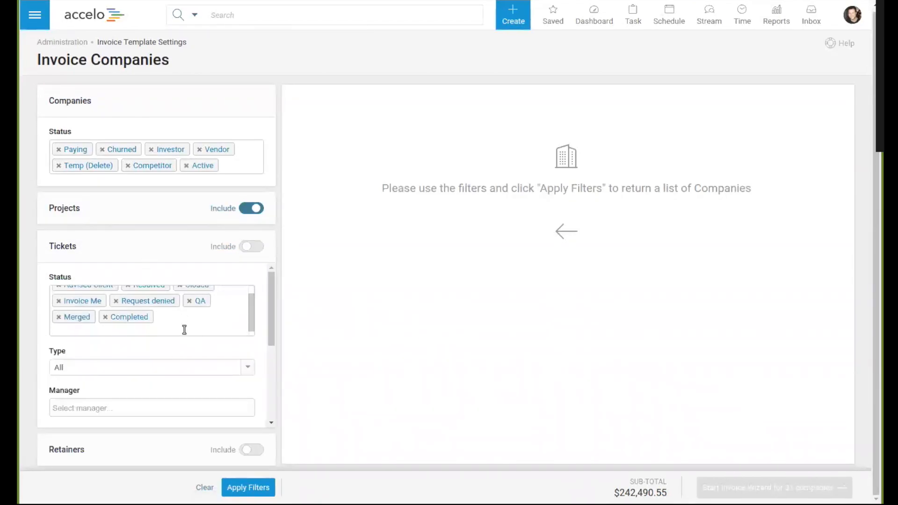
left_click(119, 330)
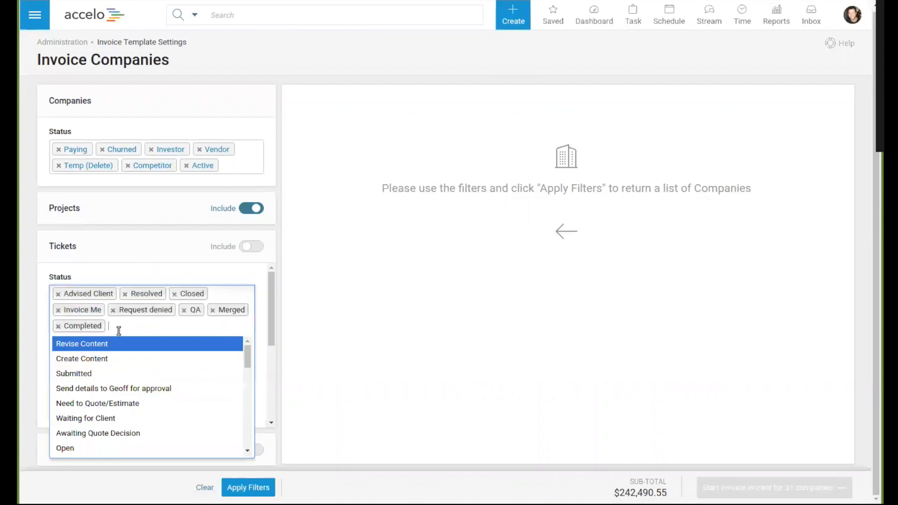
type("op")
key("Return")
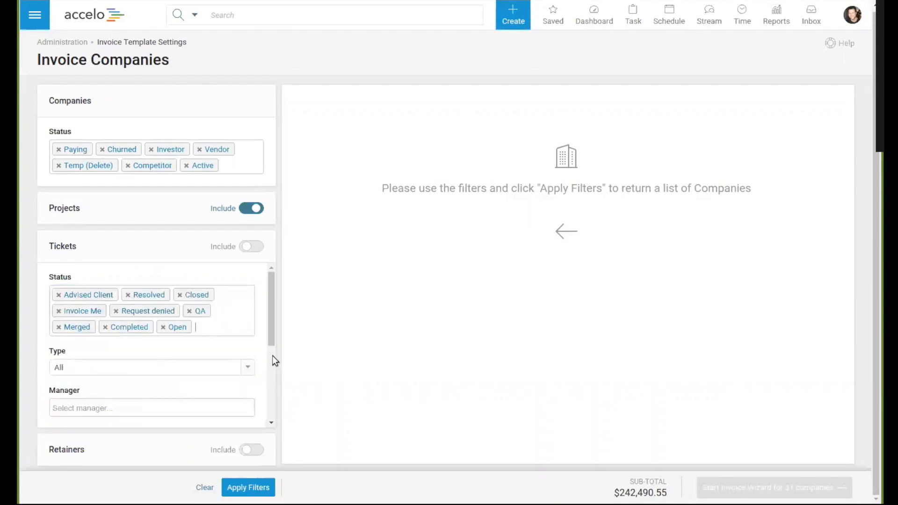
left_click(247, 246)
Step: Include ticket time and expenses in the work to invoice, with the time status set to All Activities
scroll(263, 369, "down", 3)
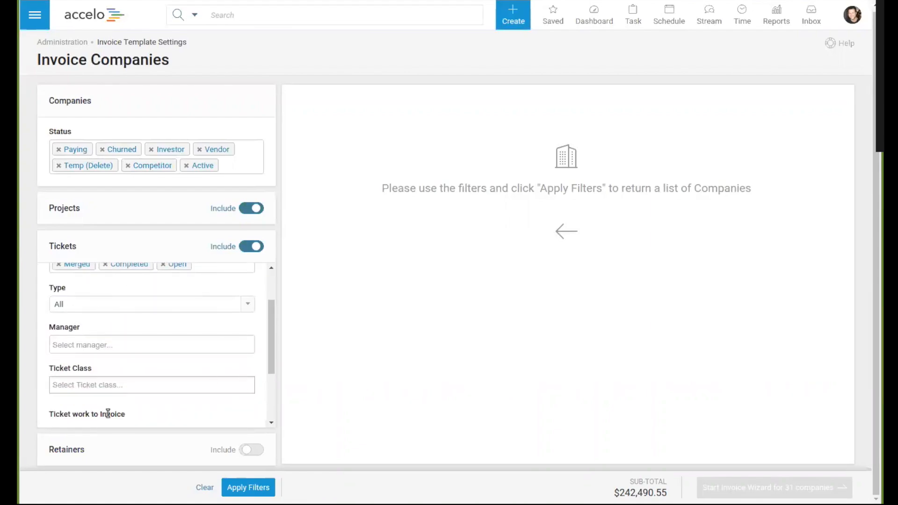
scroll(176, 388, "down", 4)
left_click(53, 334)
left_click(53, 357)
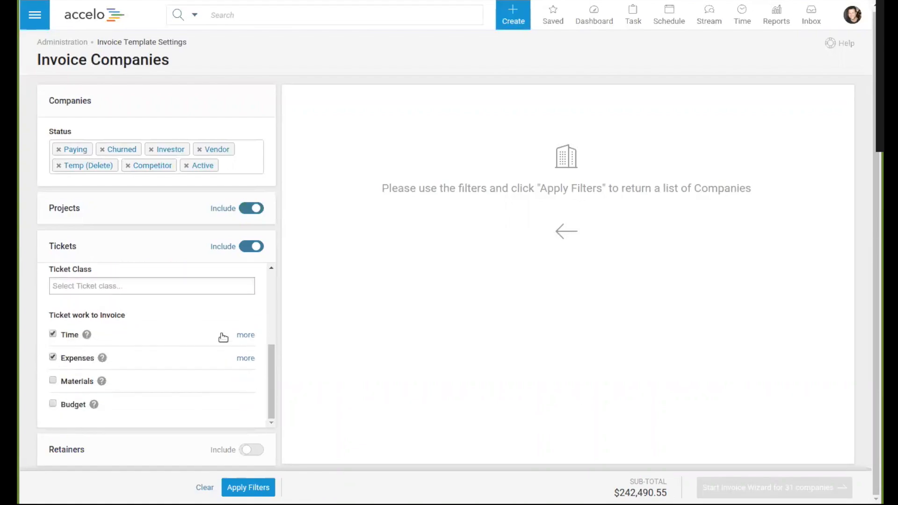
left_click(247, 336)
left_click(182, 378)
scroll(173, 419, "down", 1)
left_click(164, 399)
scroll(168, 395, "down", 1)
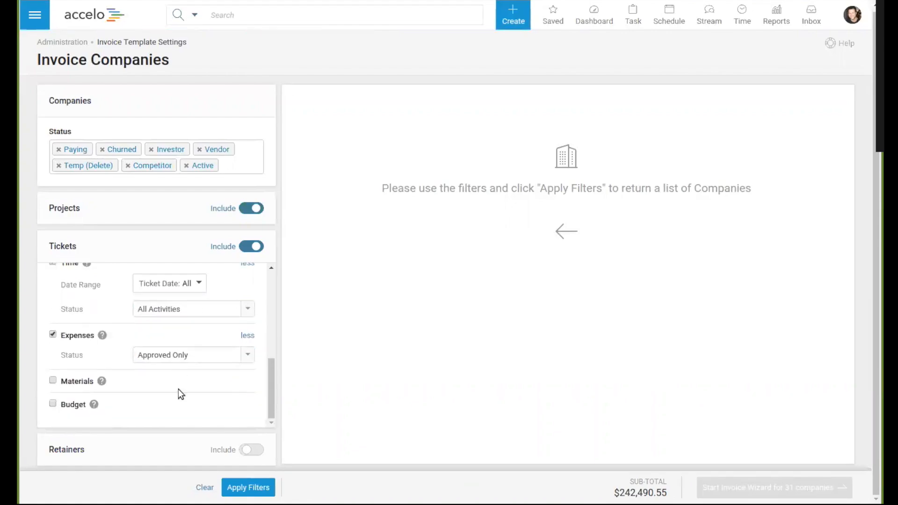
Step: Apply the filters and start the invoice wizard with all listed companies selected
left_click(263, 488)
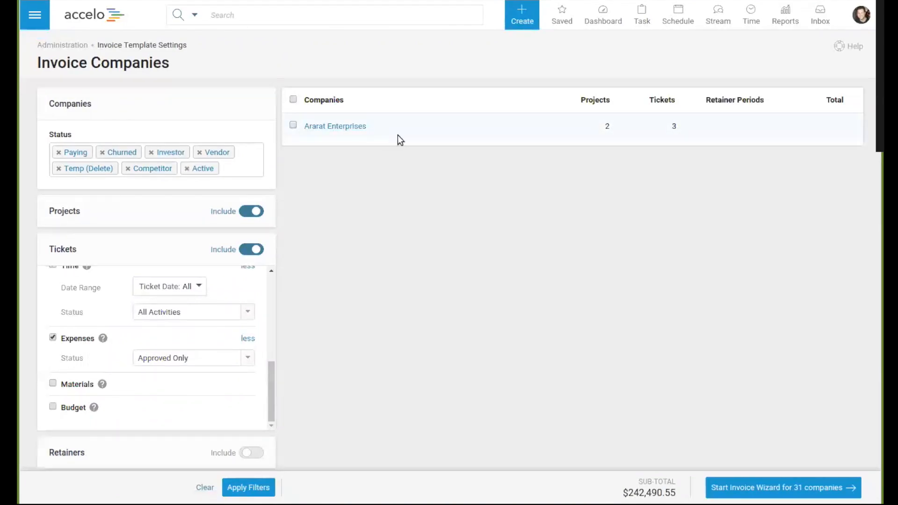
mouse_move(676, 126)
mouse_move(611, 127)
left_click(683, 130)
left_click(684, 130)
left_click(294, 99)
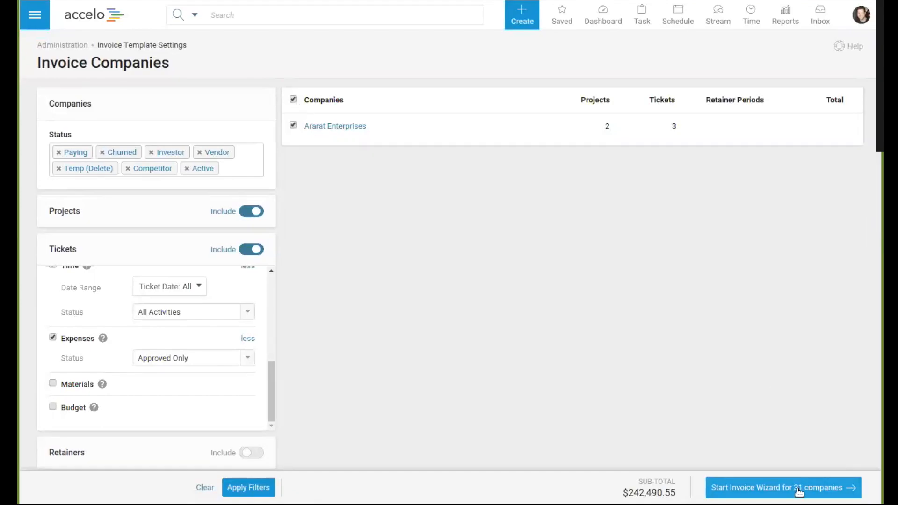
left_click(803, 490)
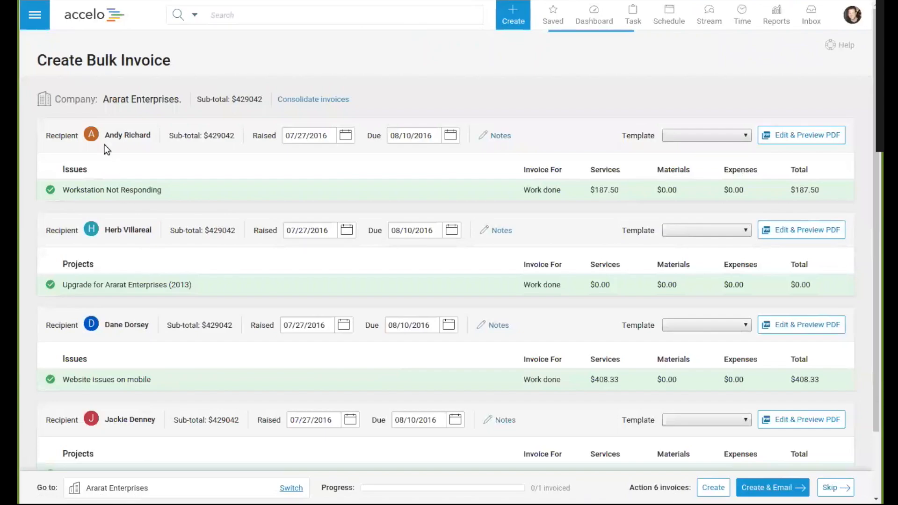
Step: Examine the first recipient's invoice and the service, material and expense details of the Workstation Not Responding issue
left_click_drag(110, 135, 145, 136)
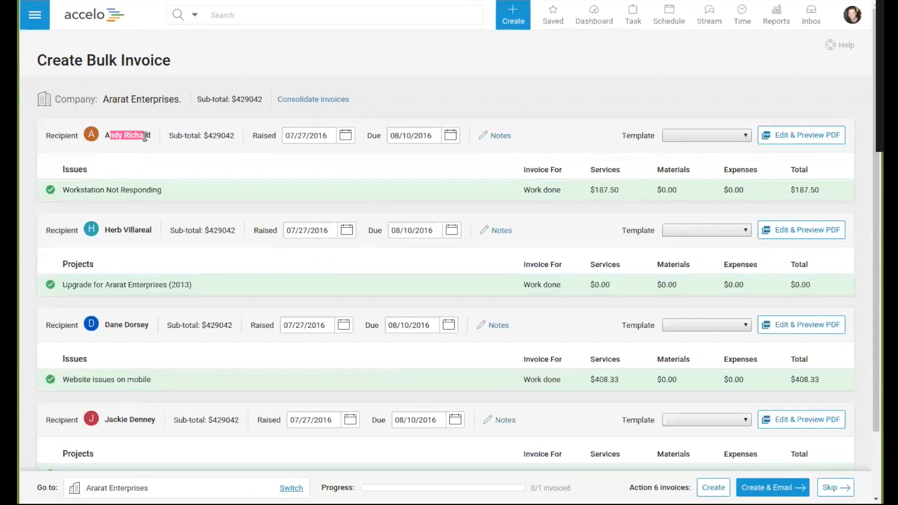
left_click(145, 136)
scroll(278, 326, "down", 1)
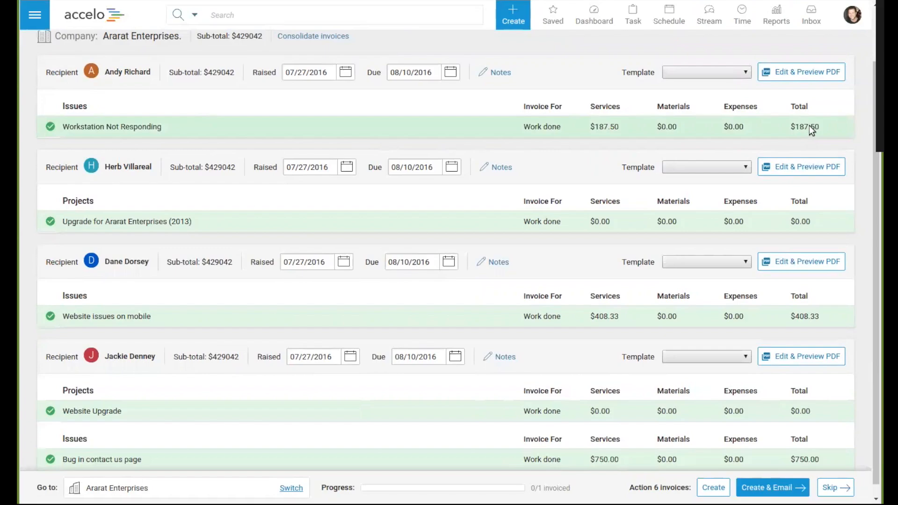
left_click(441, 127)
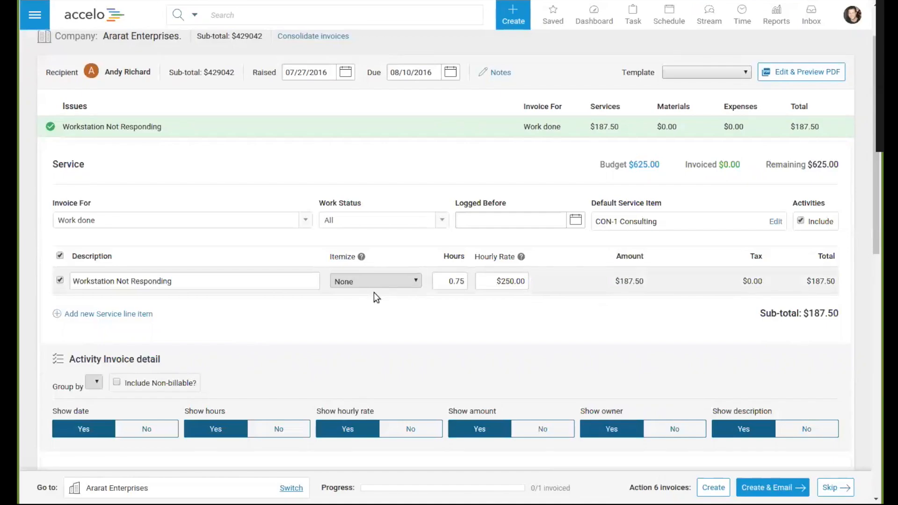
scroll(365, 375, "down", 6)
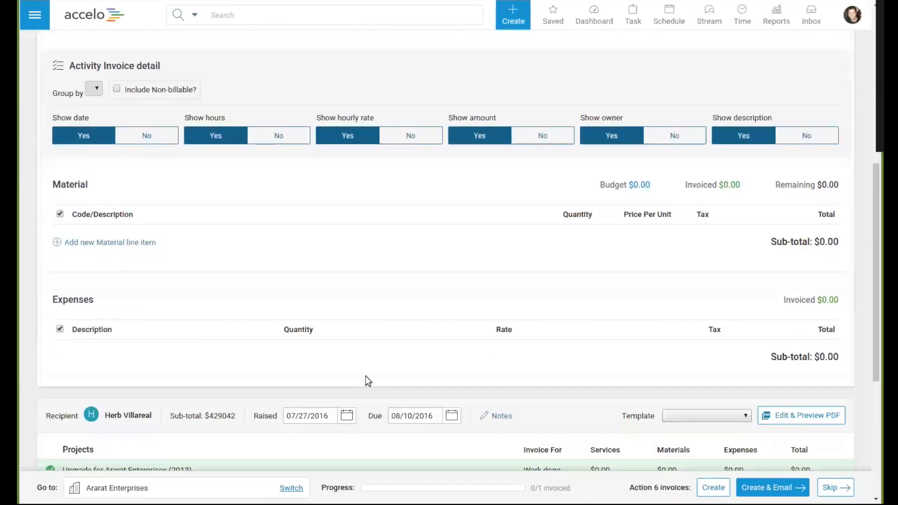
scroll(365, 380, "down", 5)
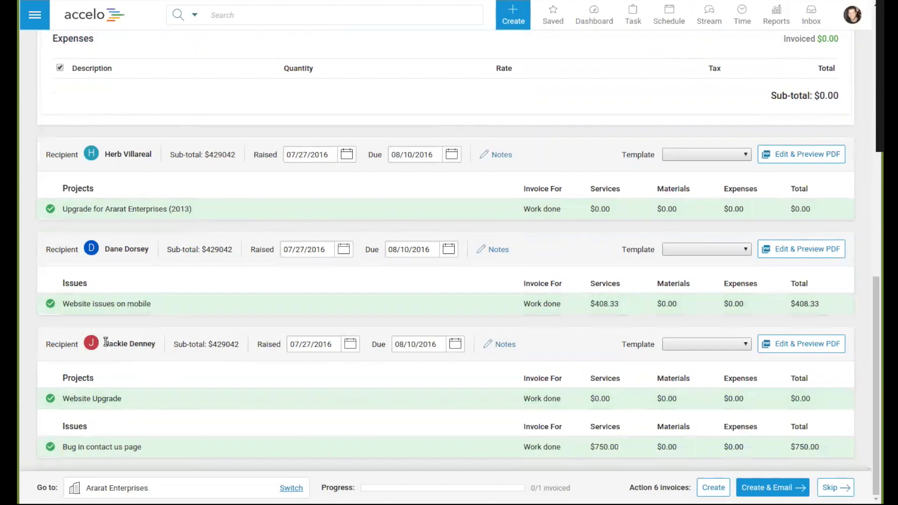
Step: Set the Website Upgrade project's invoice detail to Milestones and the template of its invoice to Detailed Invoice with Rates
left_click_drag(103, 344, 156, 345)
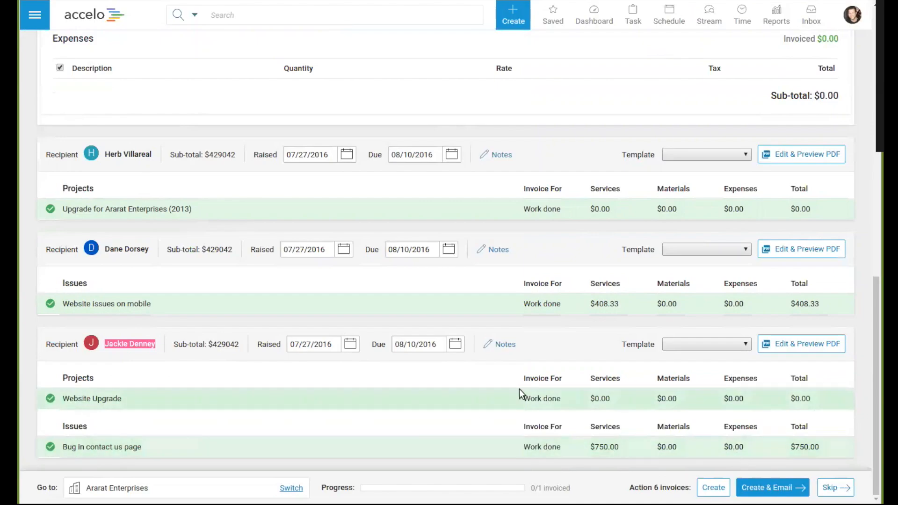
left_click(442, 399)
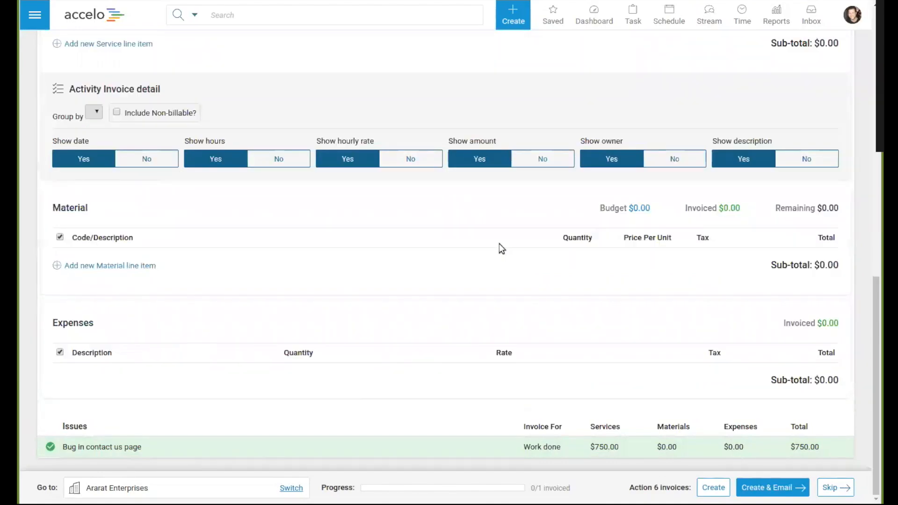
scroll(130, 298, "up", 2)
scroll(130, 299, "up", 3)
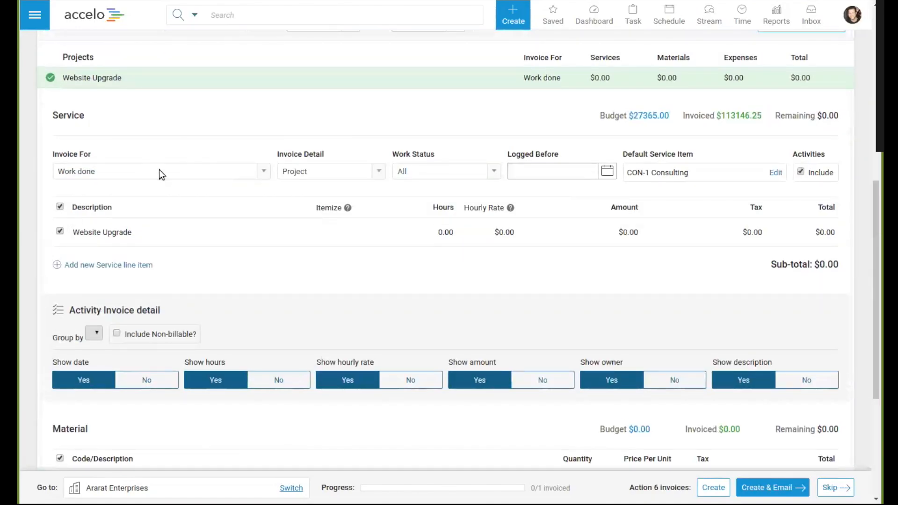
left_click(342, 170)
left_click(317, 220)
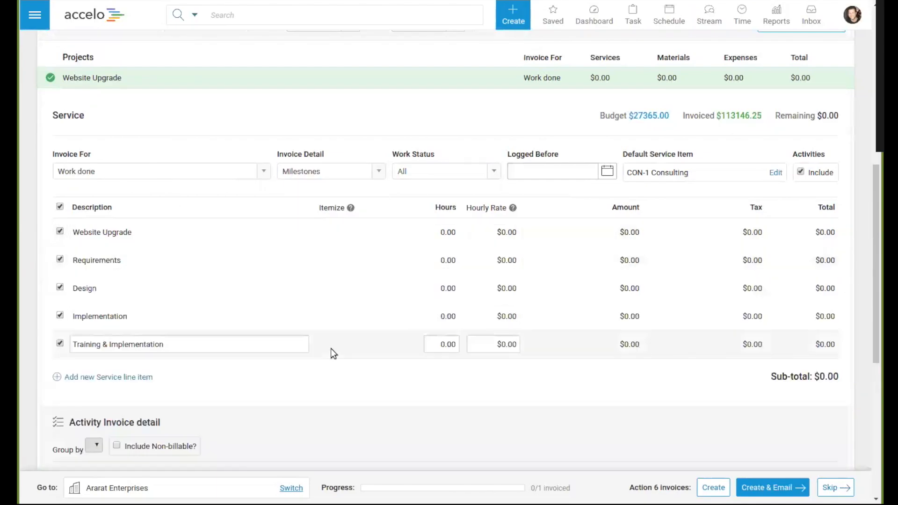
scroll(330, 348, "up", 4)
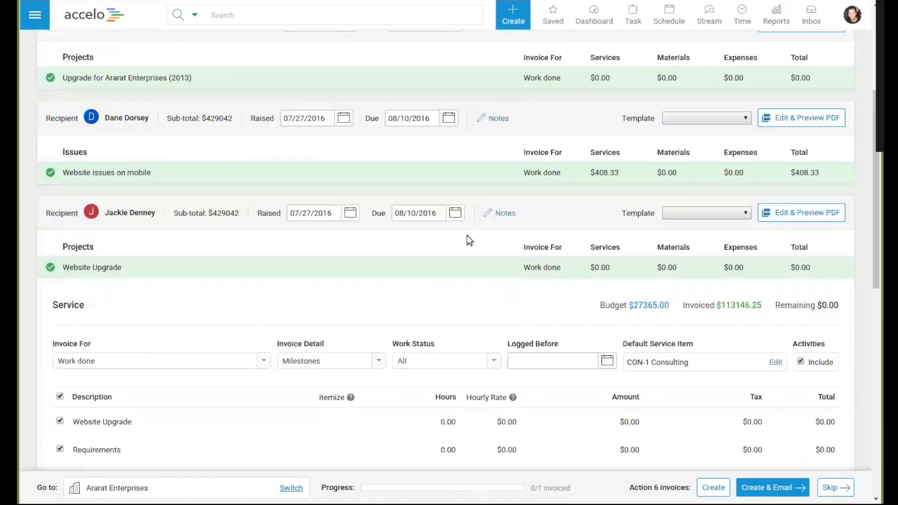
left_click(723, 236)
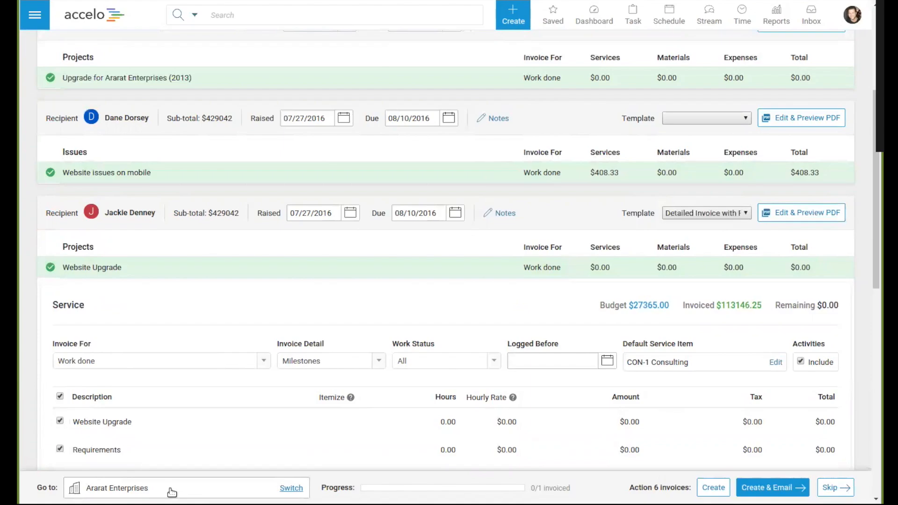
Step: View the list of companies available to switch to in the bulk invoice wizard
left_click(290, 488)
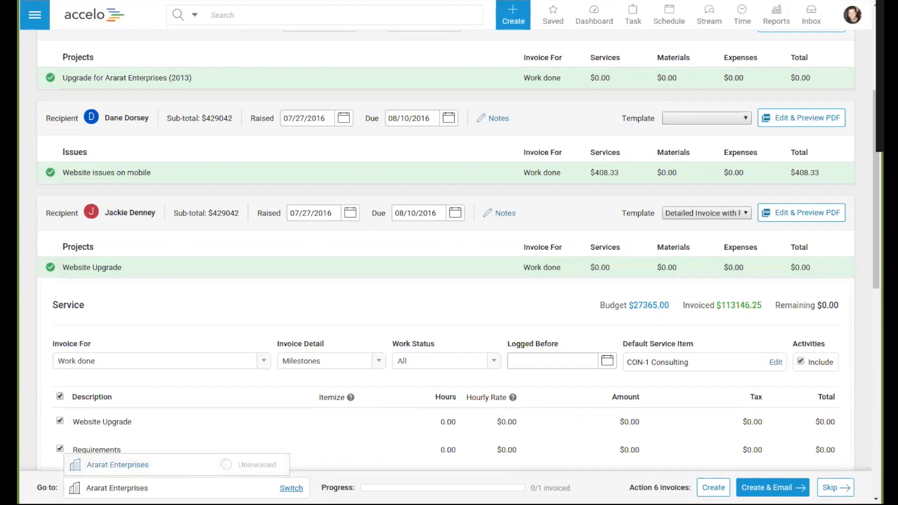
left_click(292, 488)
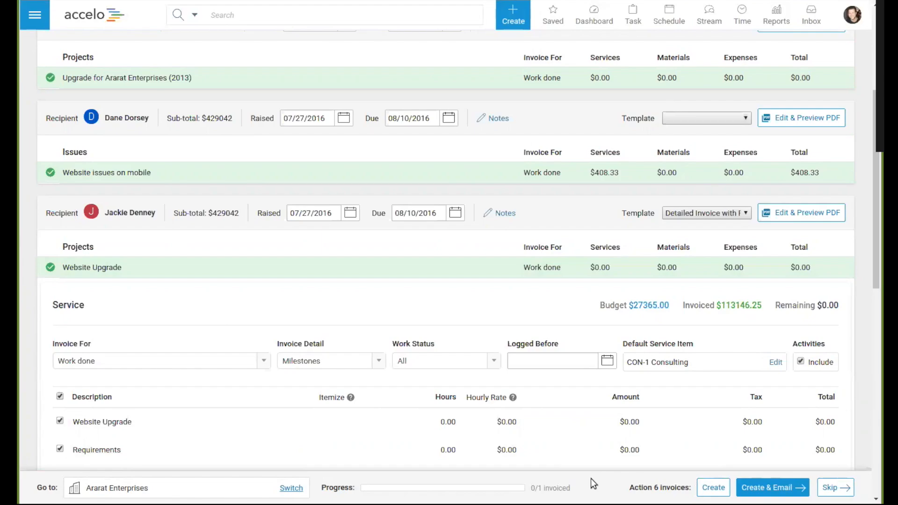
scroll(340, 293, "up", 5)
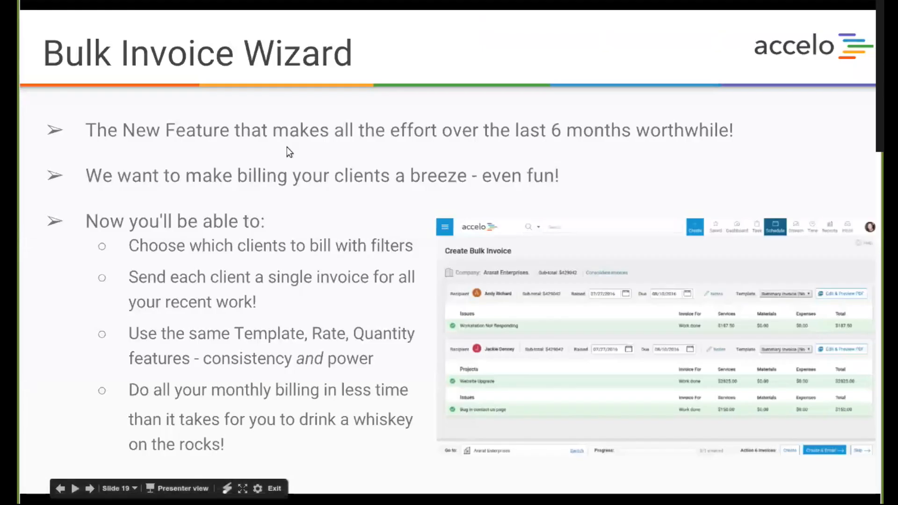
key("Right")
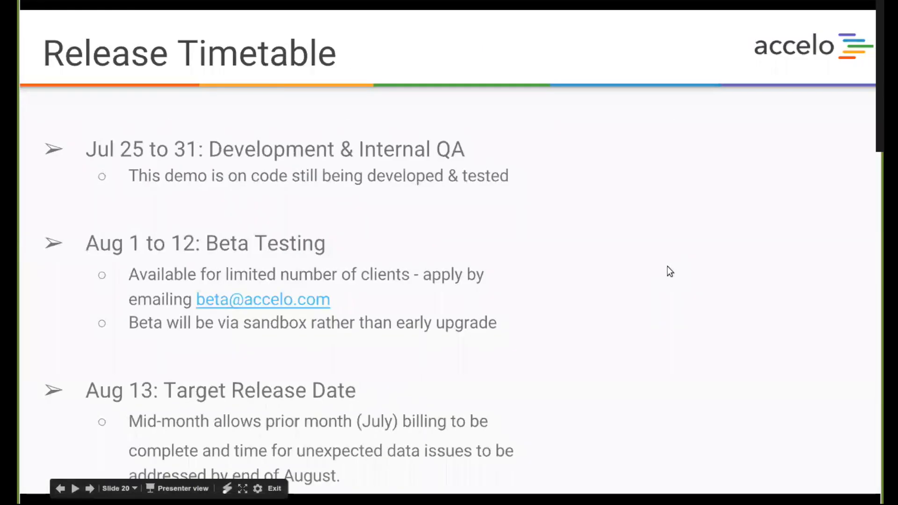